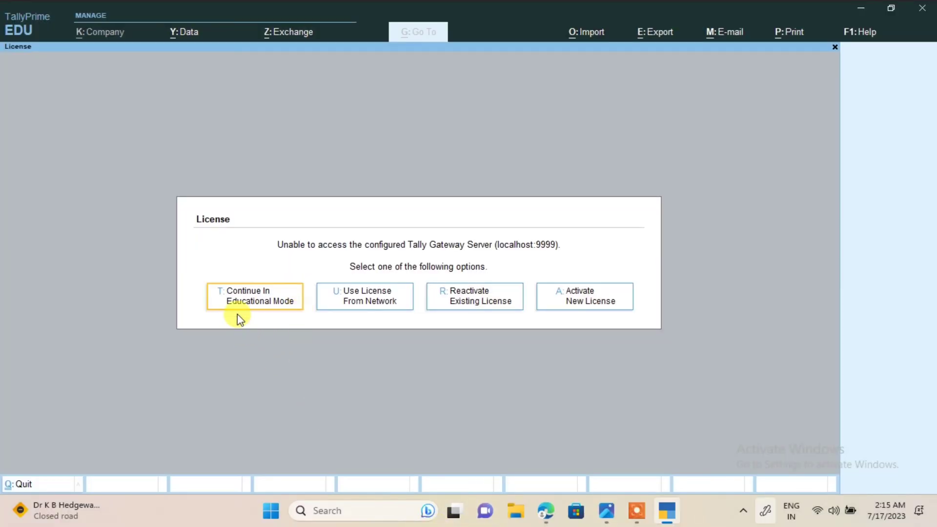
- Continue in educational mode and create a company named P Will, keeping the default company details
click(249, 301)
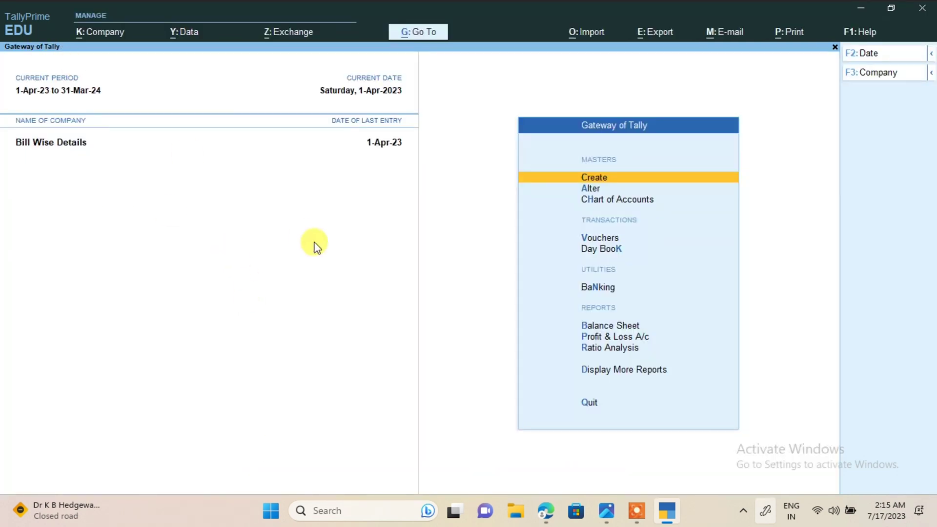
key(alt)
key(alt+k)
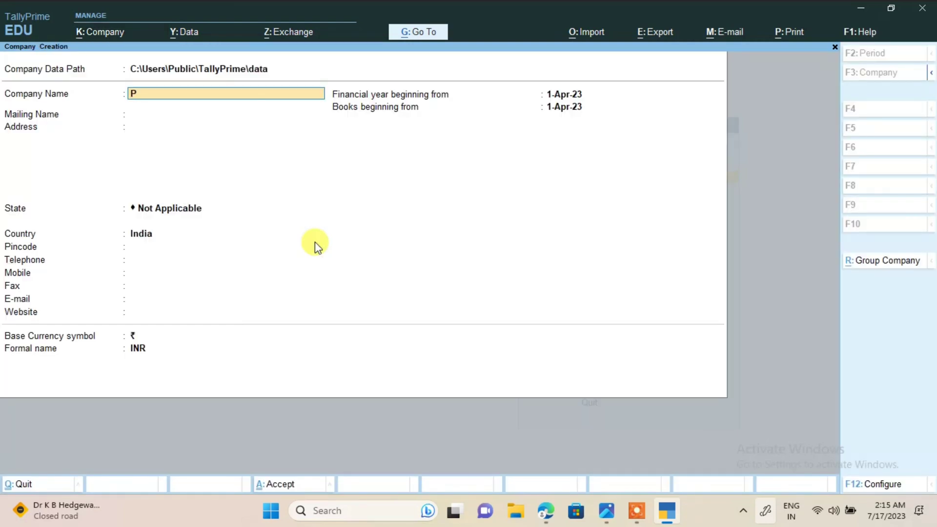
text(P will)
key(ctrl)
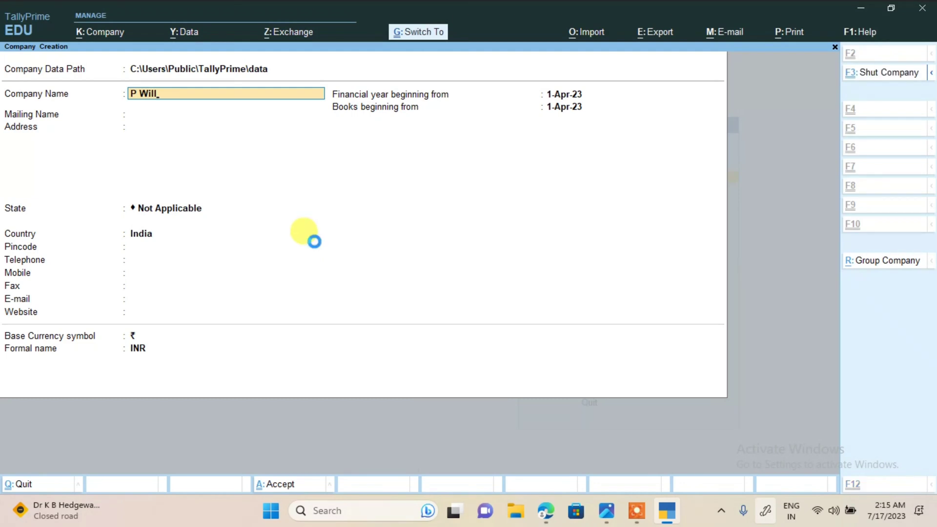
key(ctrl+a)
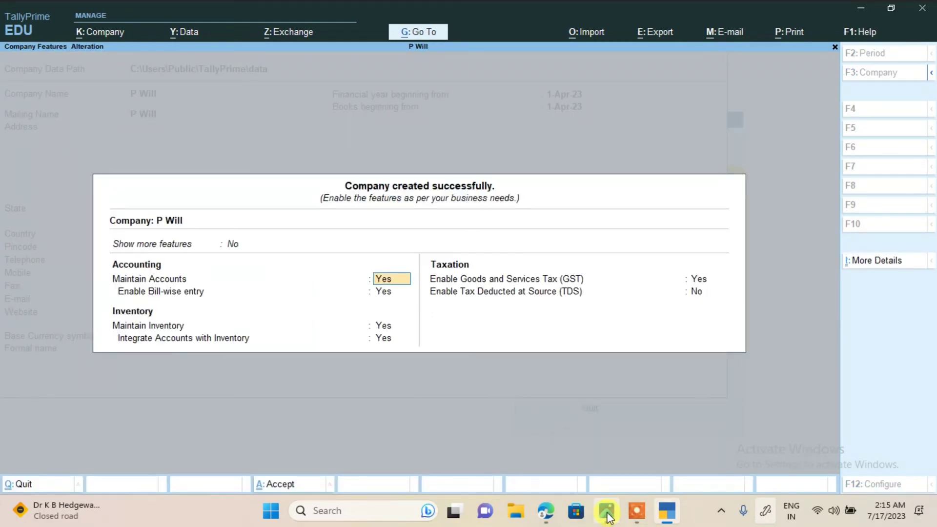
- Review the handwritten transaction list in IMG_0516.JPG and accept the default features for P Will in TallyPrime
click(608, 512)
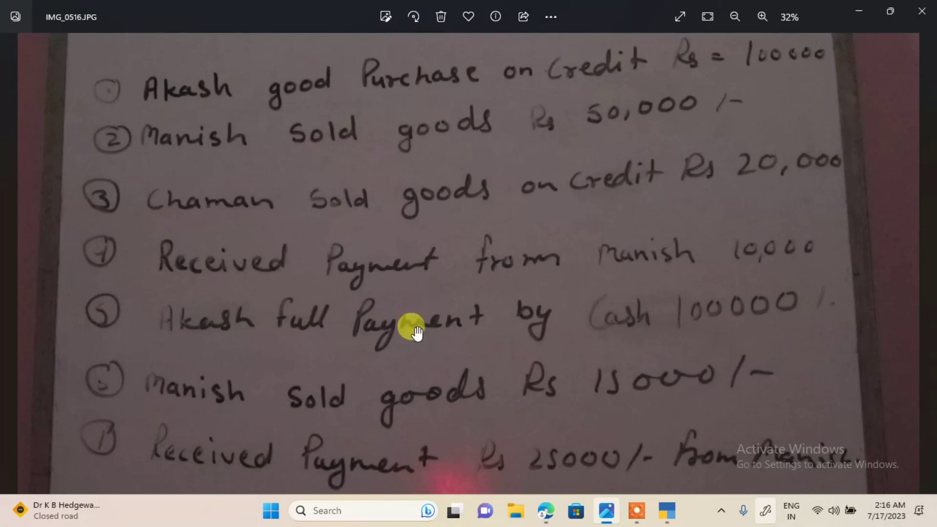
click(641, 511)
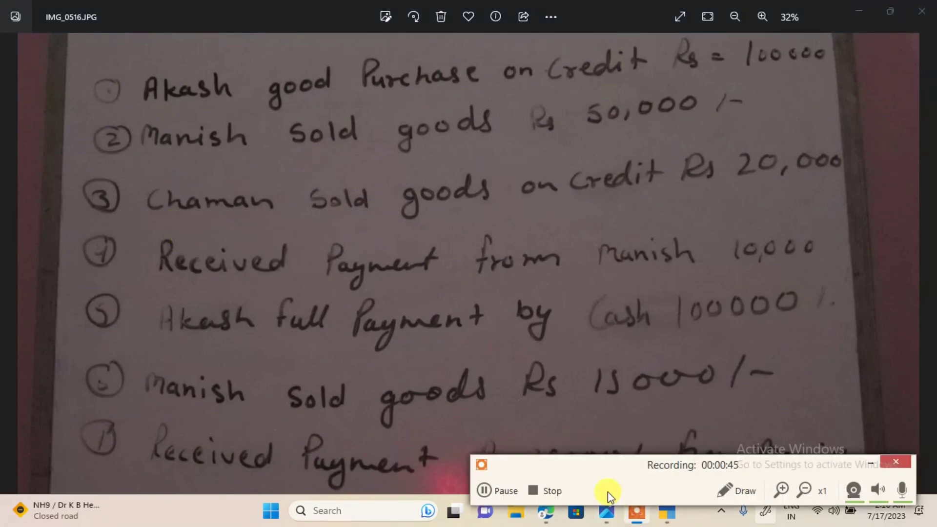
click(667, 511)
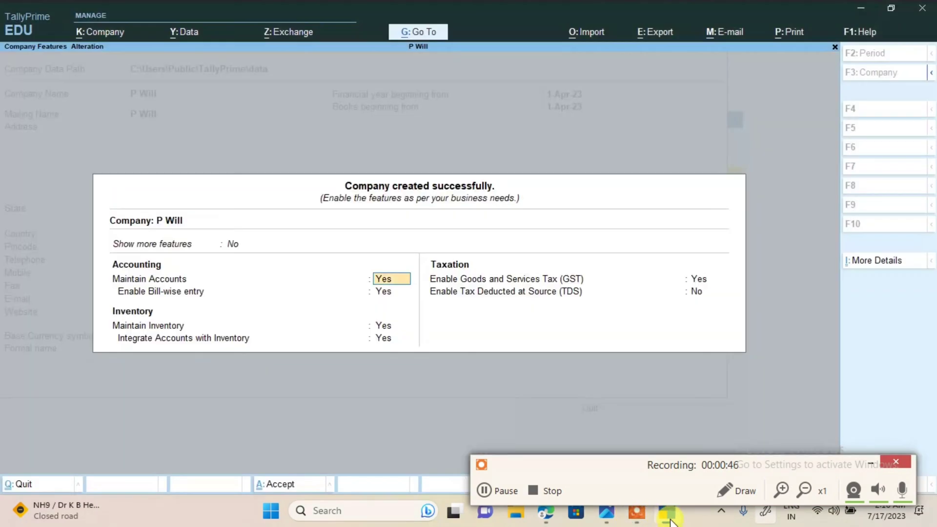
click(871, 462)
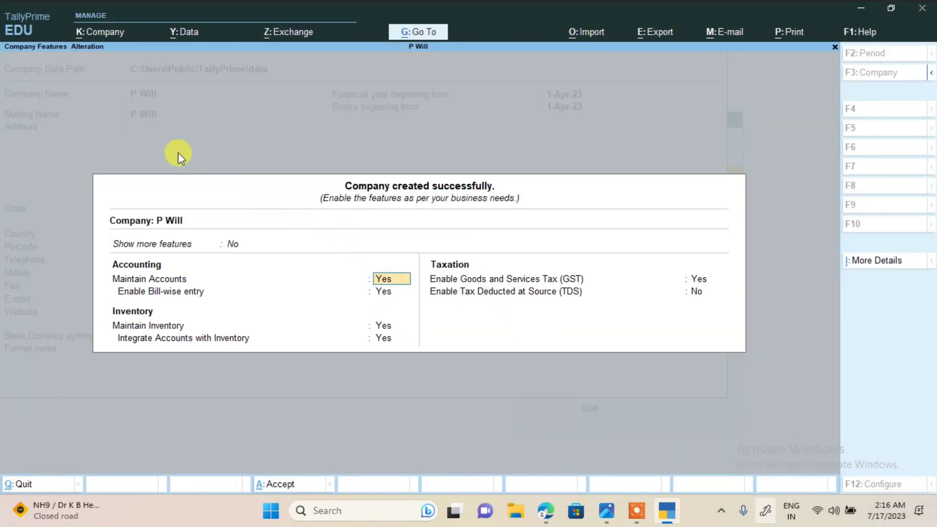
key(ctrl)
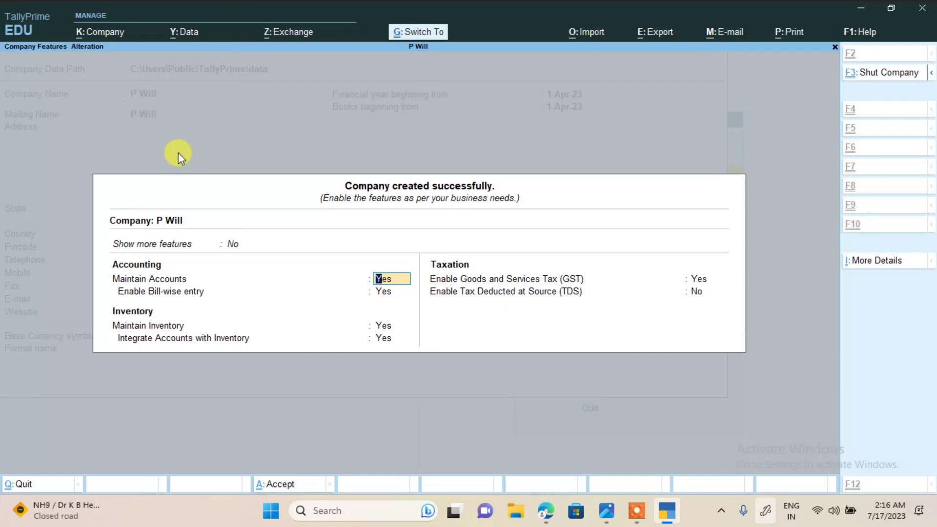
key(ctrl+a)
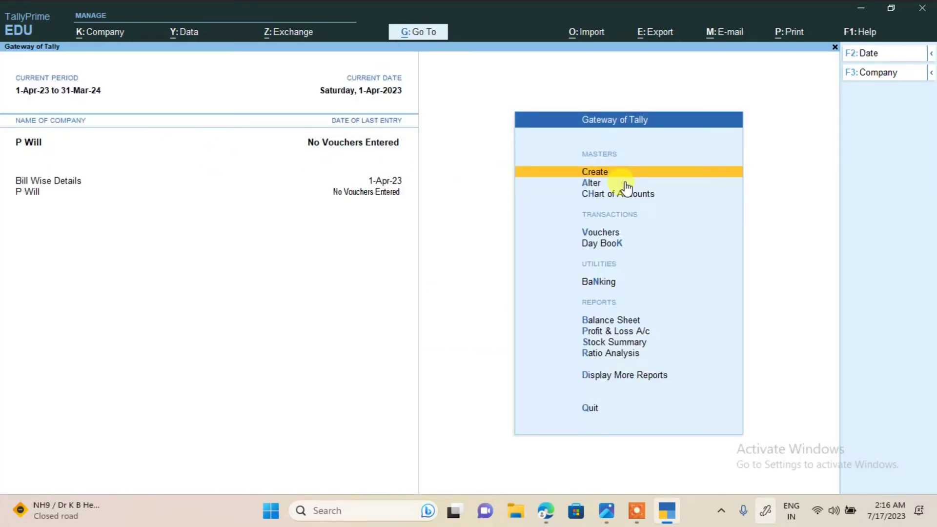
- Create a ledger with the supplier's name from the first transaction under Sundry Creditors, maintaining balances bill-by-bill
key(Return)
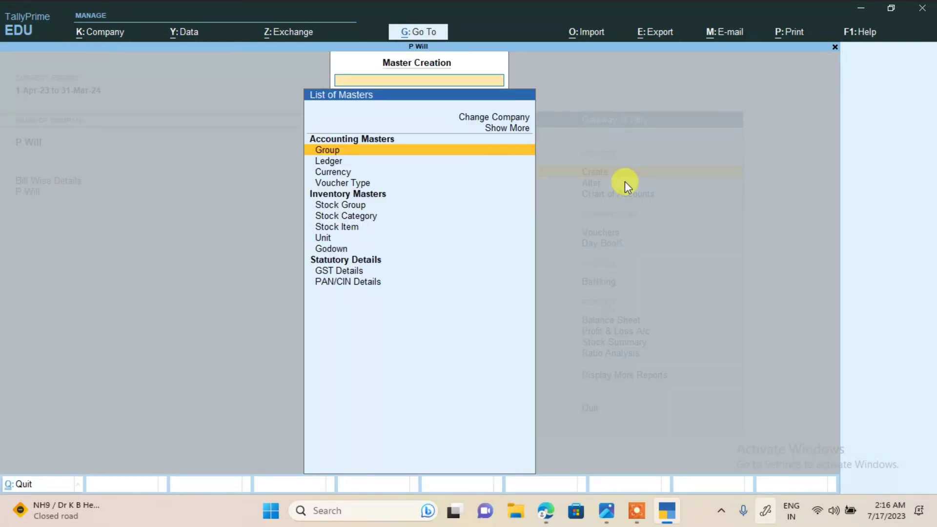
key(Down)
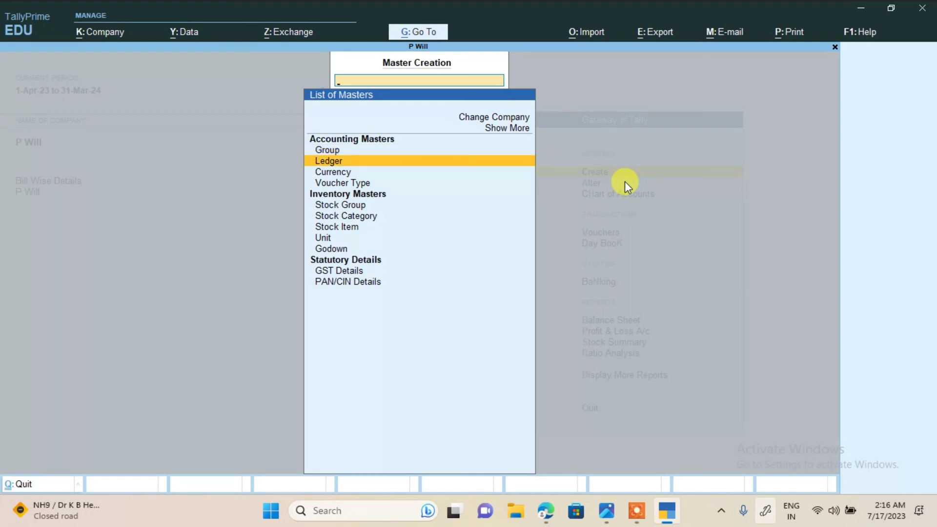
key(Return)
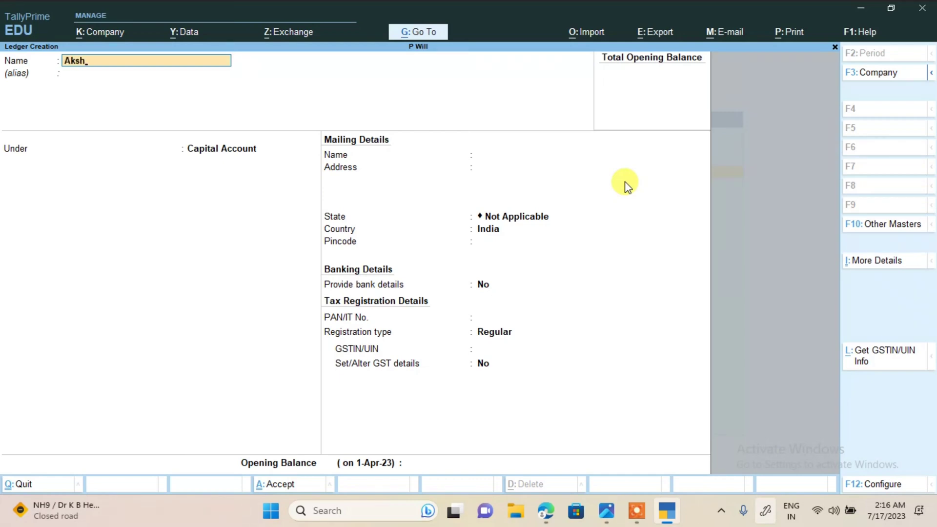
key(Return)
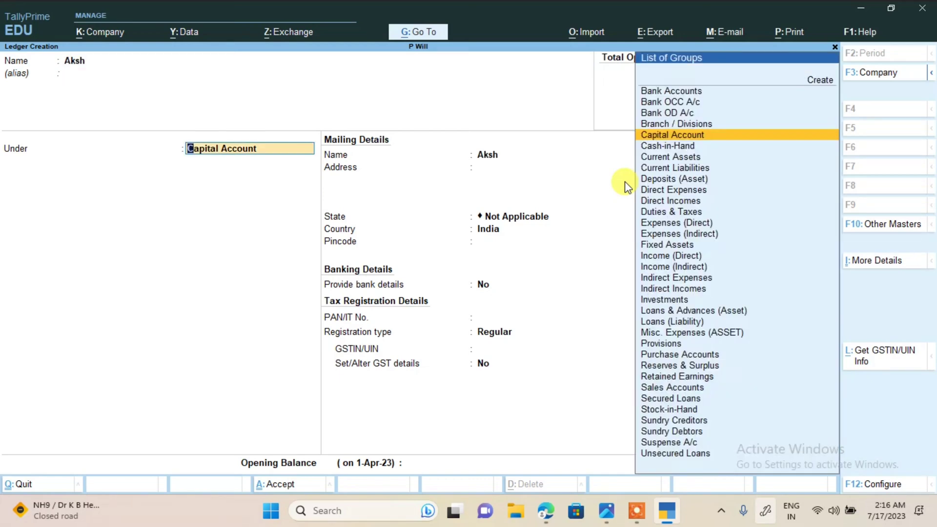
text(Sun)
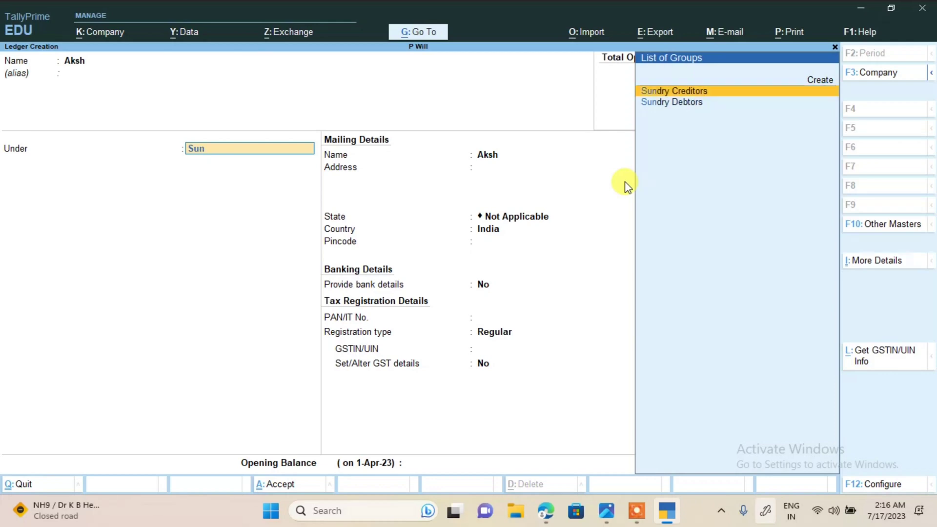
key(Return)
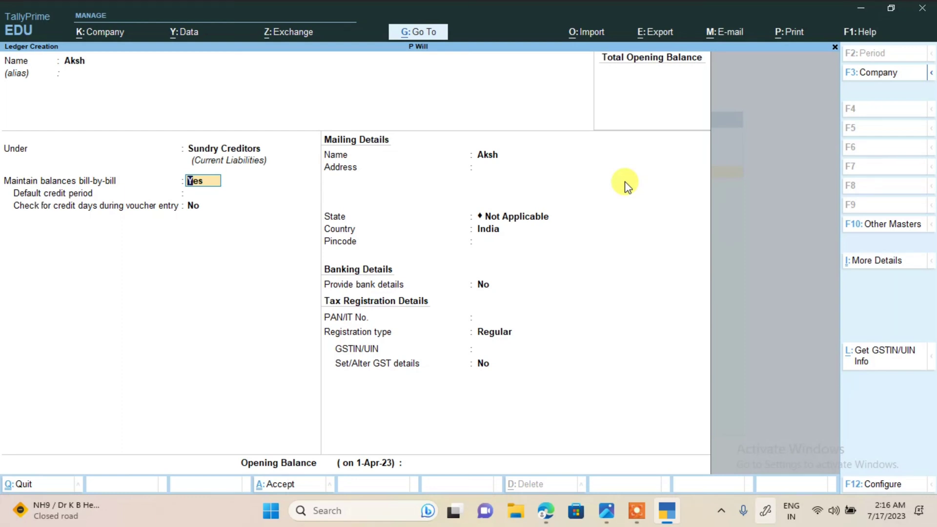
key(Return)
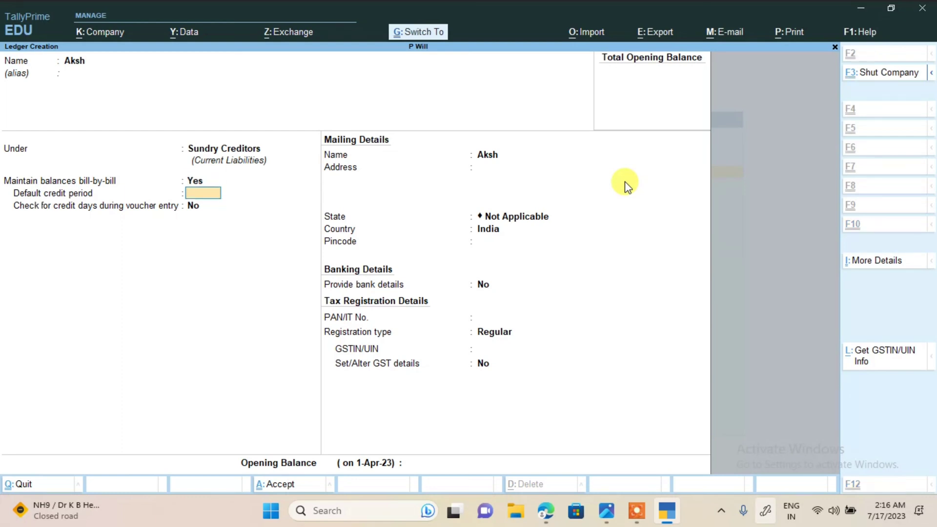
key(ctrl+a)
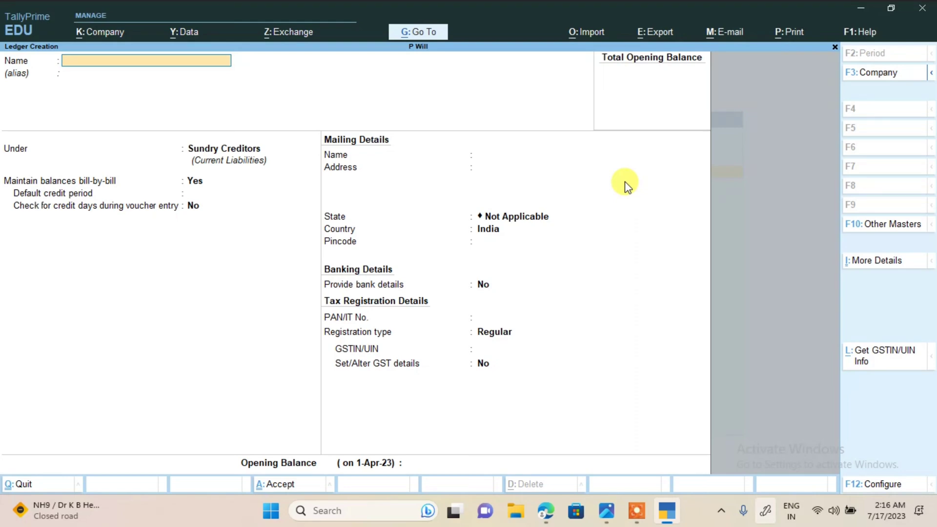
- Create a ledger named Purchase under the Purchase Accounts group and save it
text(Pu)
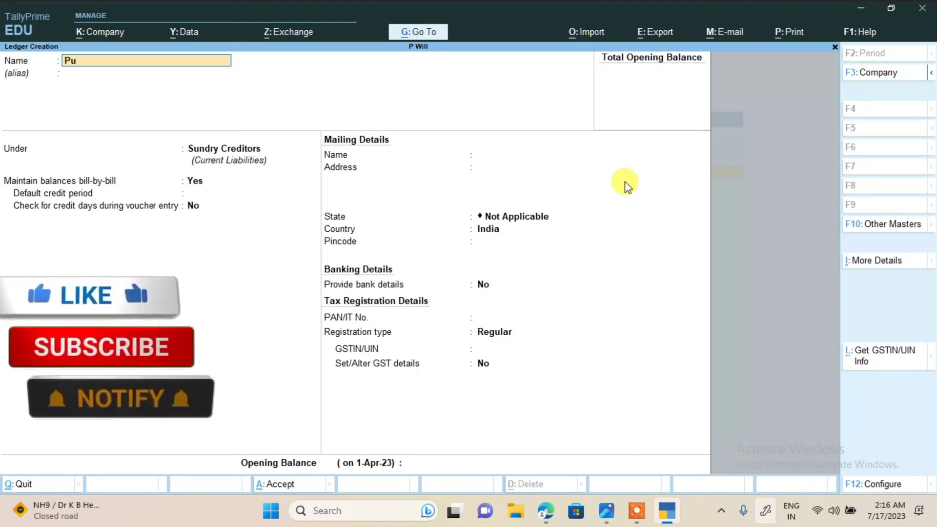
text(r)
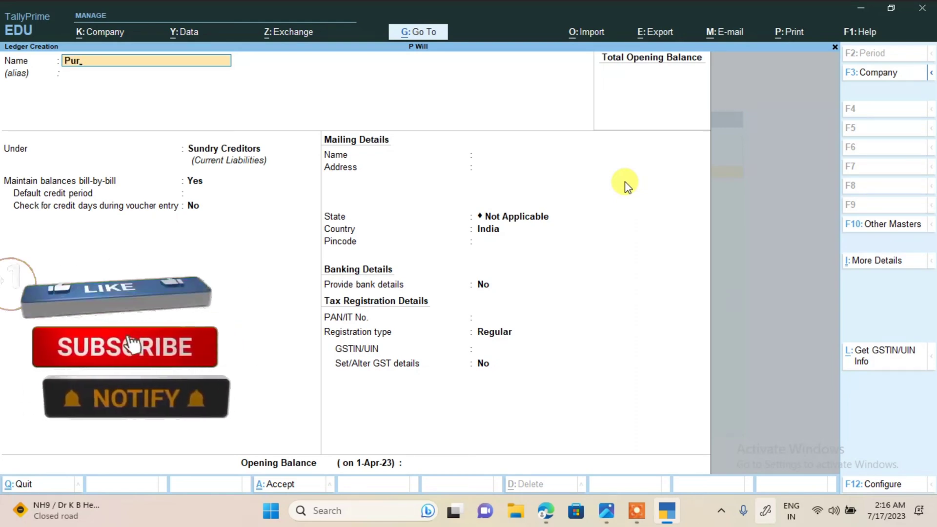
text(chase)
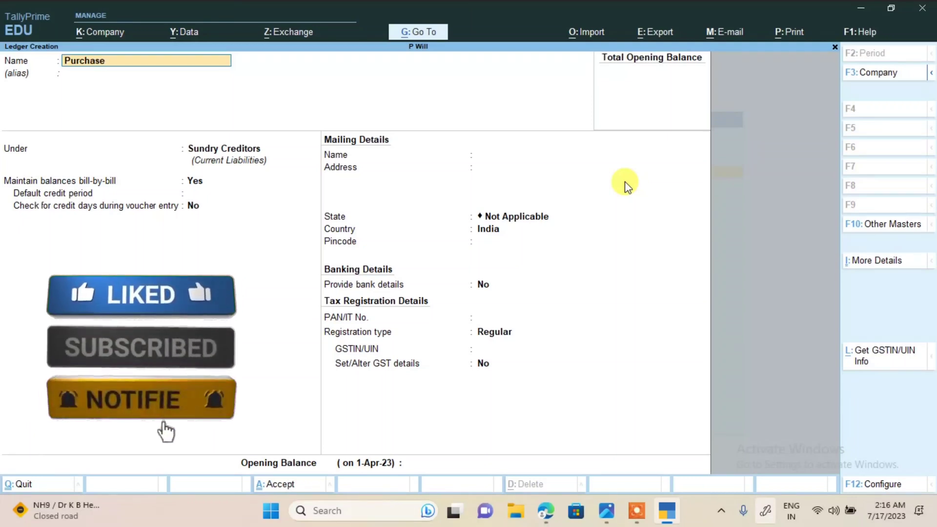
key(Return)
key(Return)
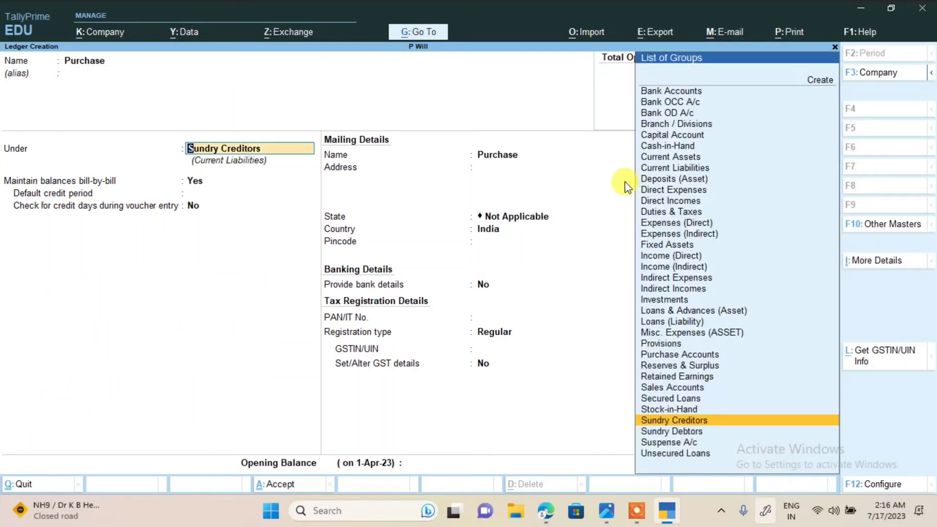
text(P)
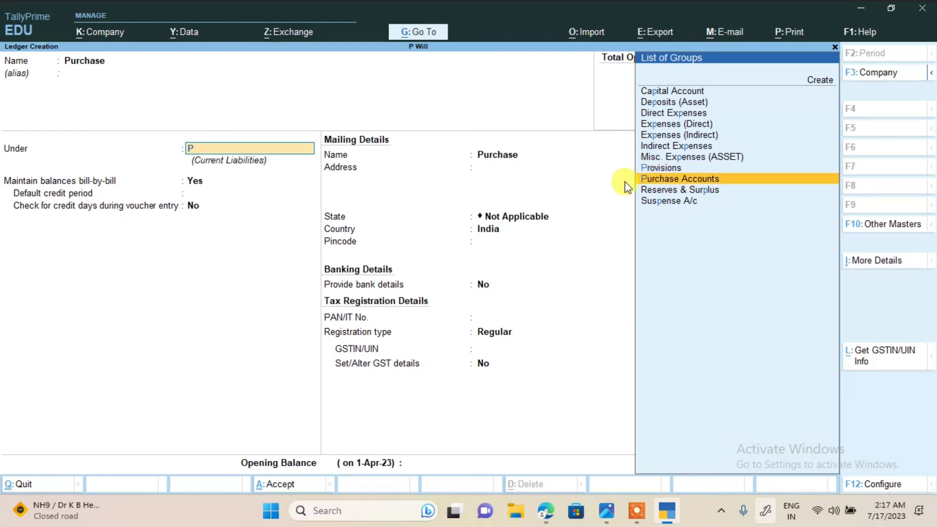
click(625, 182)
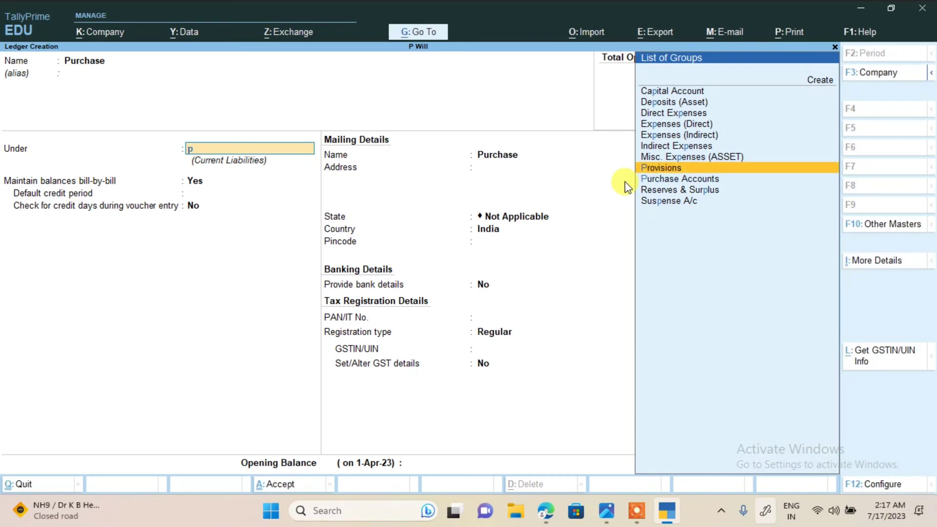
key(Down)
key(Return)
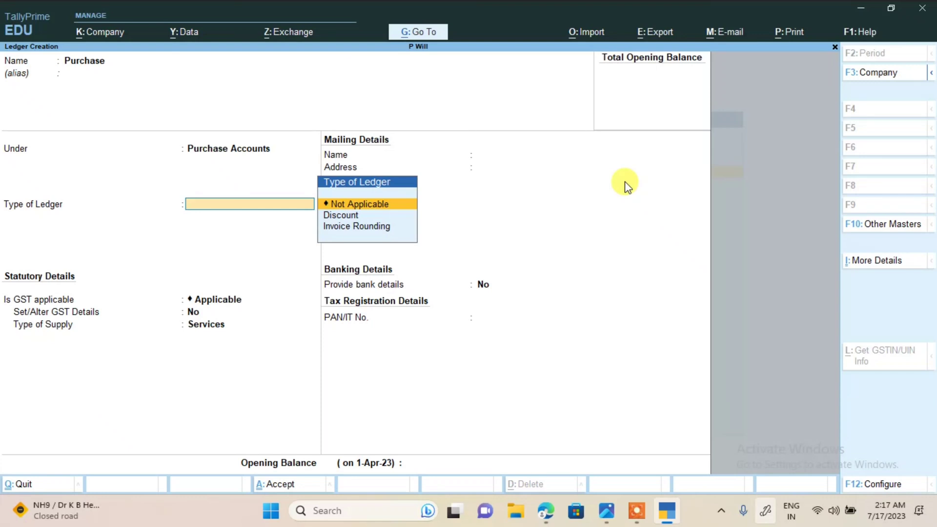
key(ctrl+a)
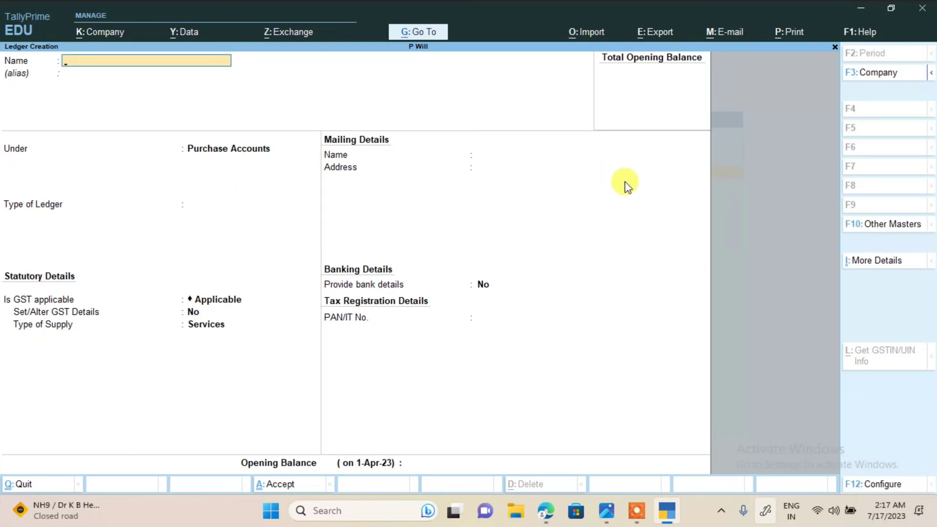
- Create a ledger named Sale under the Sales Accounts group and save it
text(Sale)
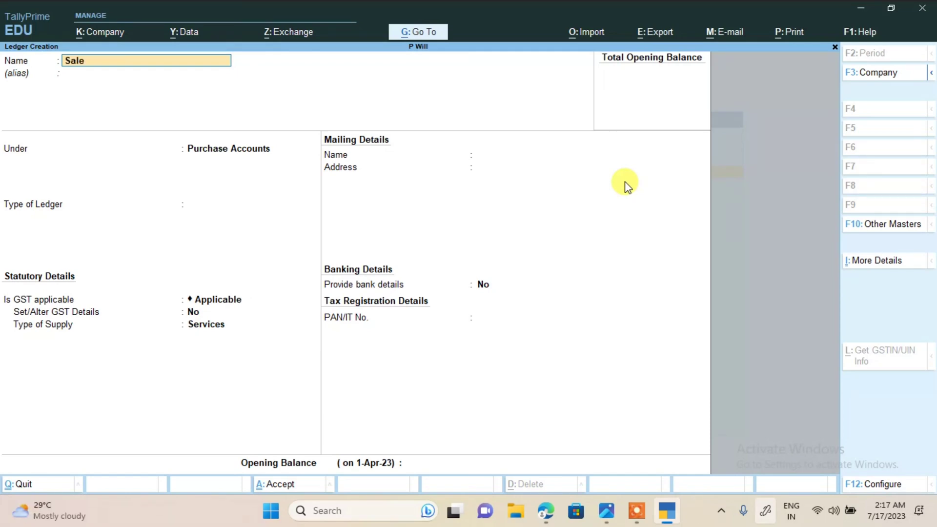
key(Return)
key(Return)
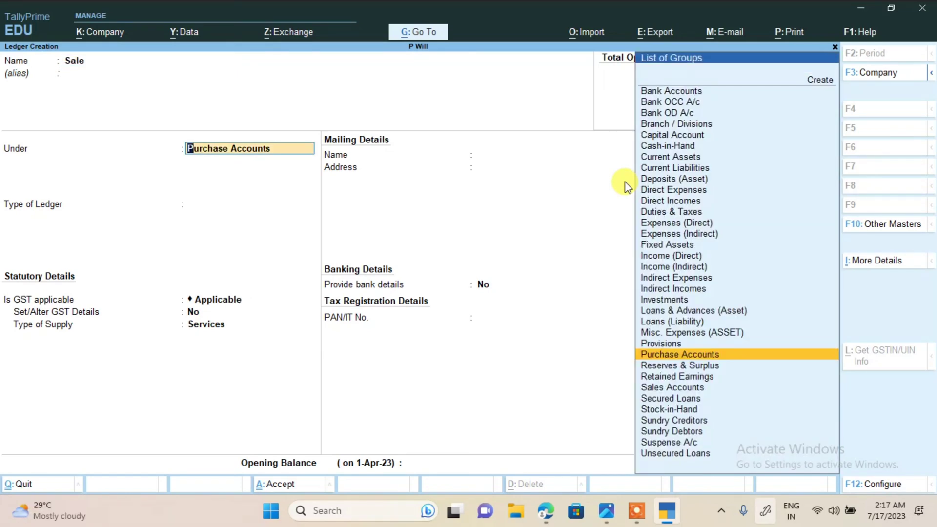
text(Sa)
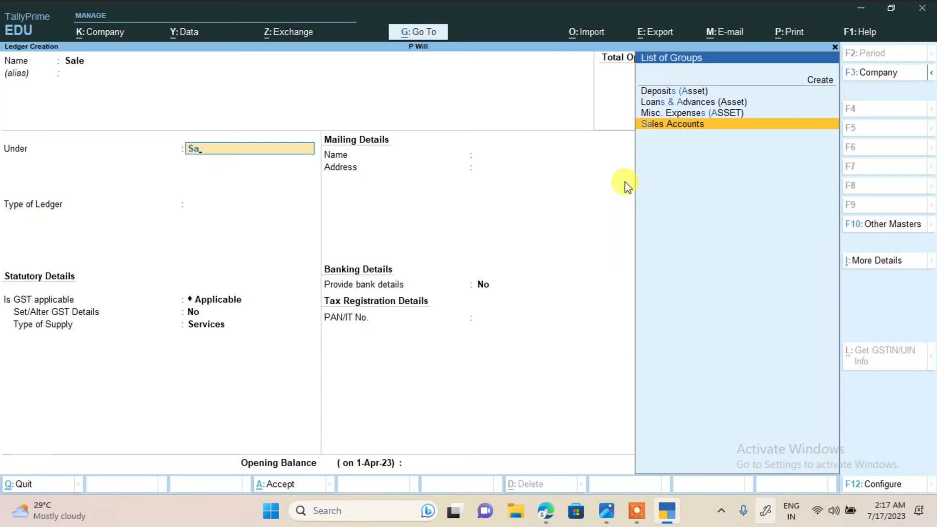
key(Return)
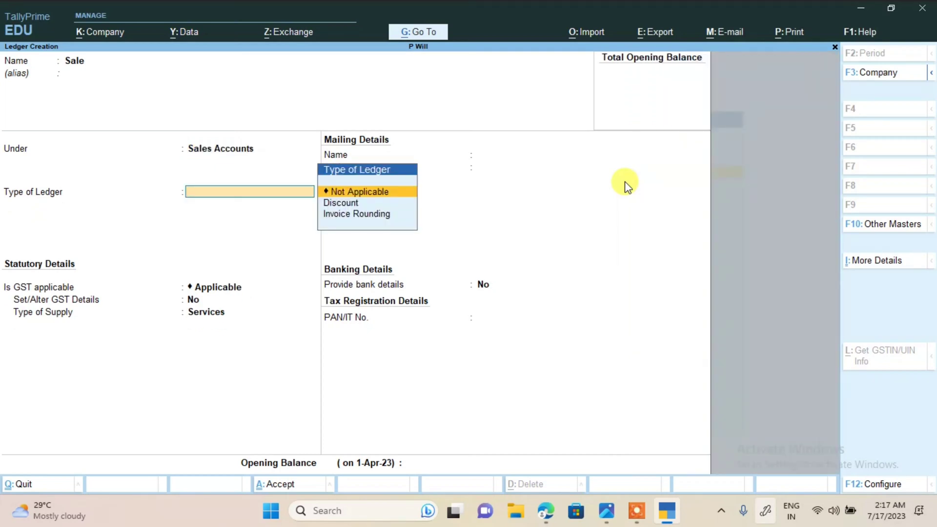
key(ctrl)
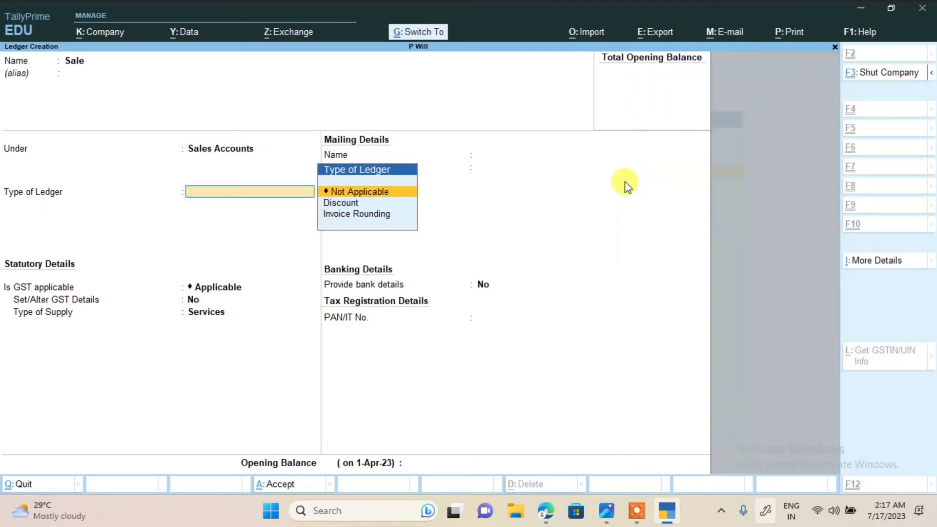
key(ctrl+a)
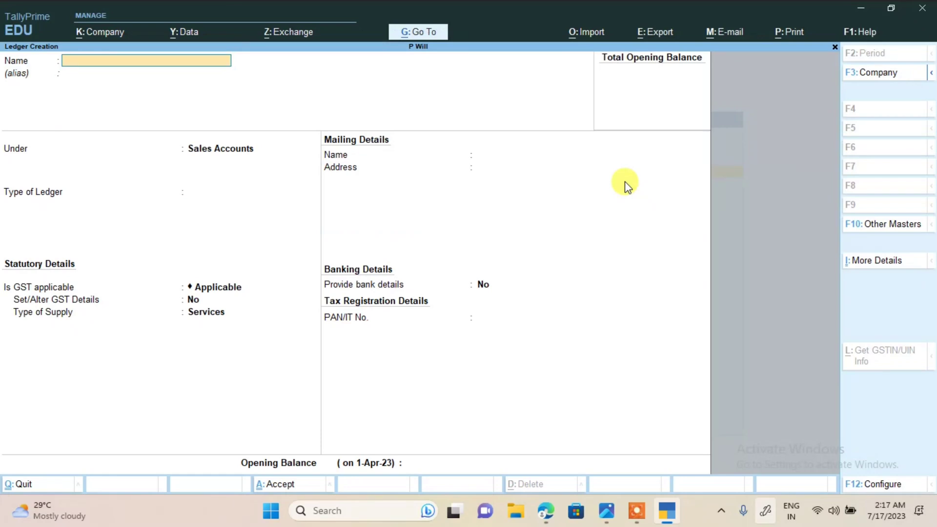
- Create a ledger with the customer's name from the second handwritten transaction under Sundry Debtors, maintaining balances bill-by-bill
click(606, 508)
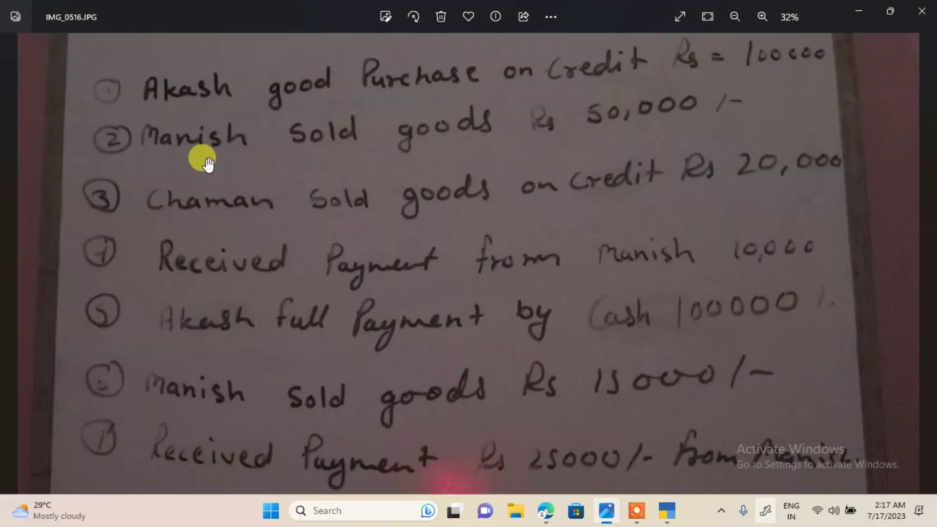
click(646, 511)
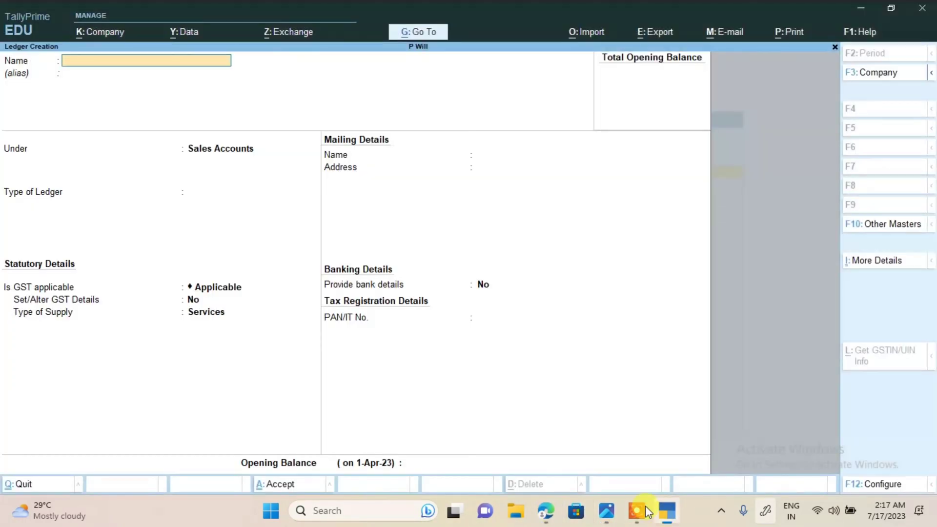
text(Manish)
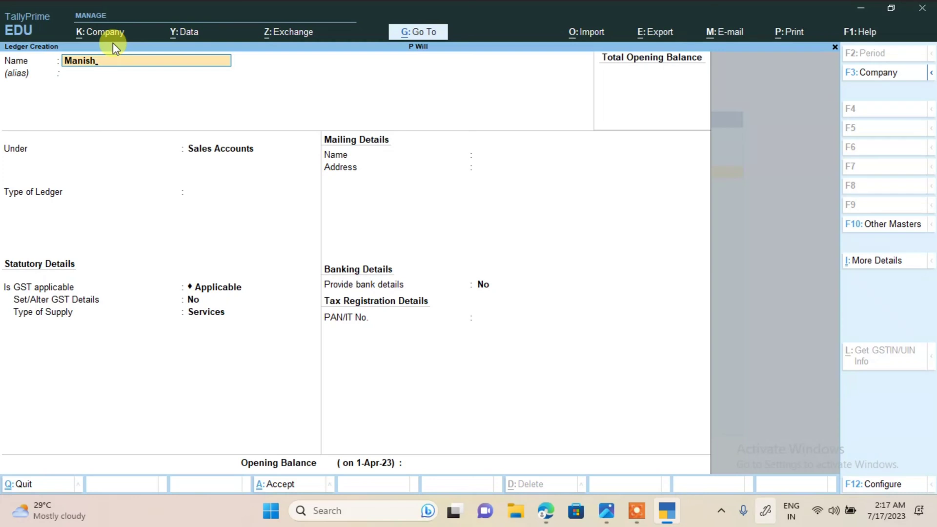
key(Return)
key(Return)
text(S)
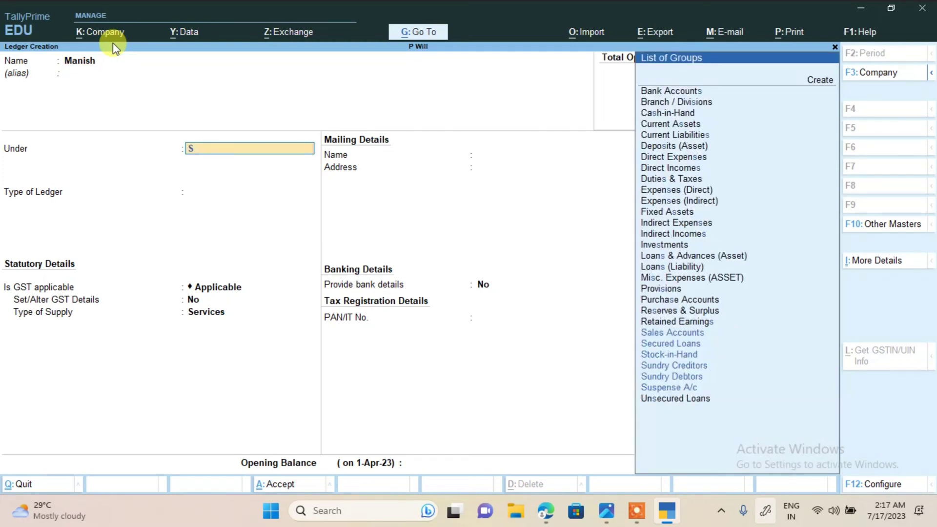
text(u)
key(Down)
key(Down)
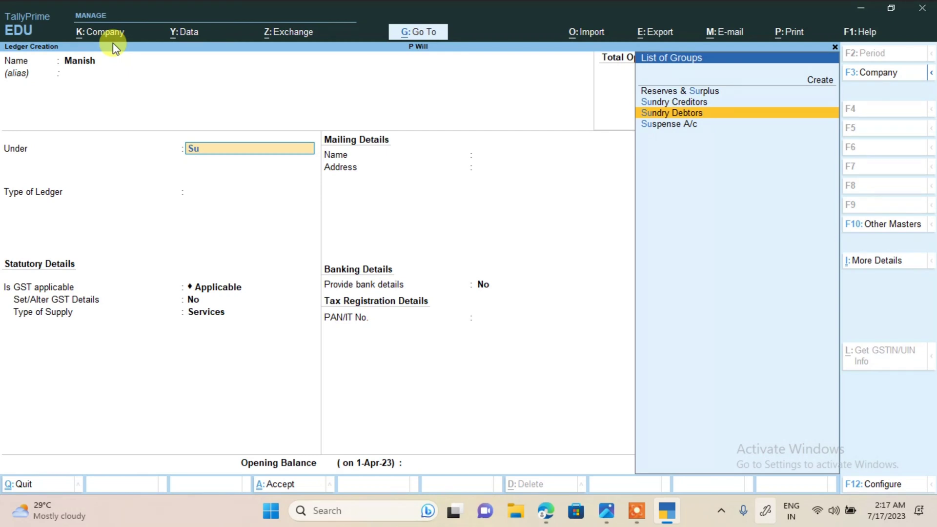
key(Return)
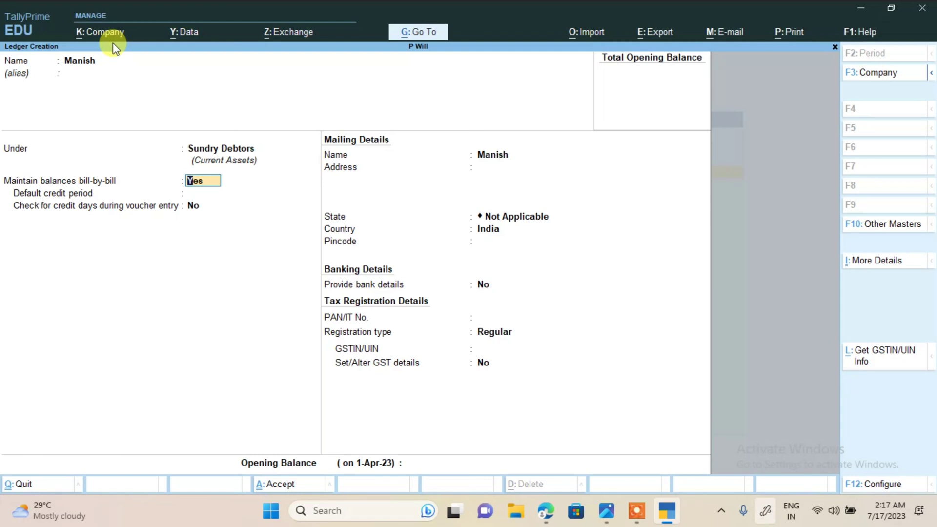
key(ctrl)
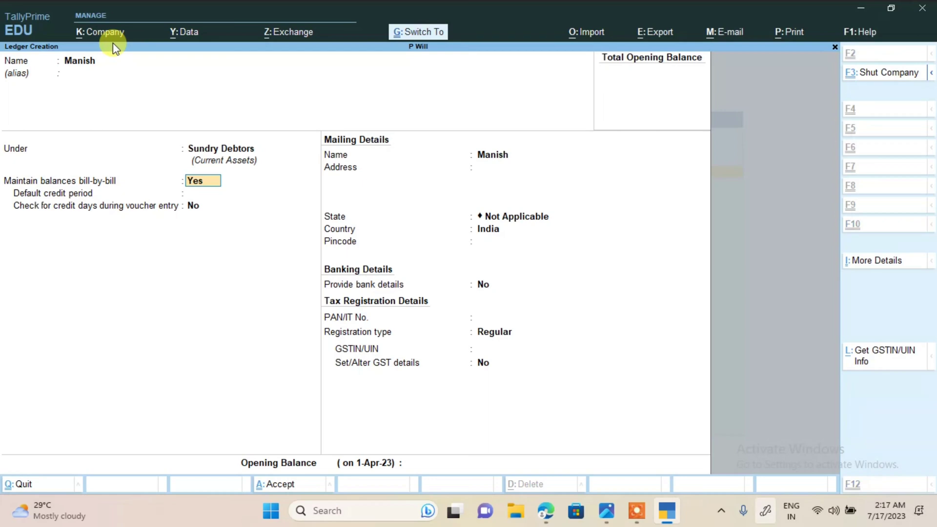
key(ctrl+a)
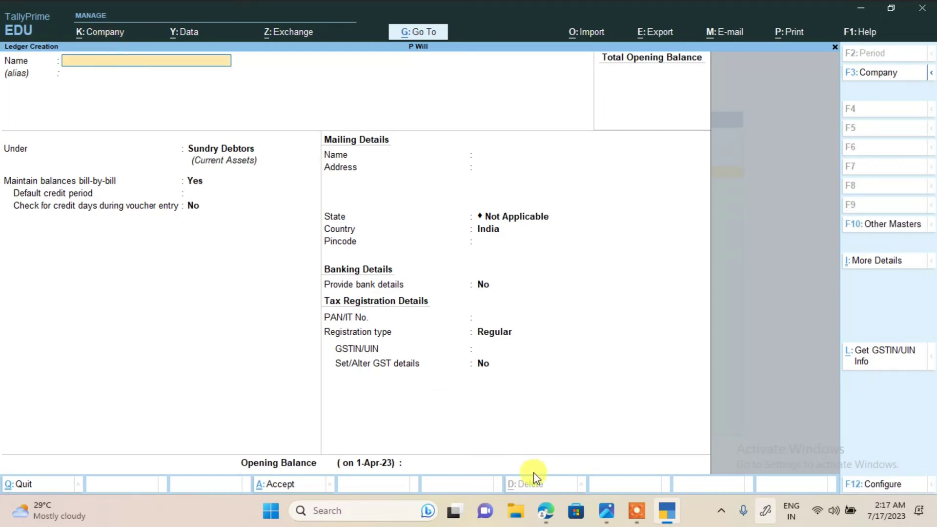
- Create a ledger with the customer's name from the third handwritten transaction in IMG_0516.JPG, keeping it under Sundry Debtors
click(606, 510)
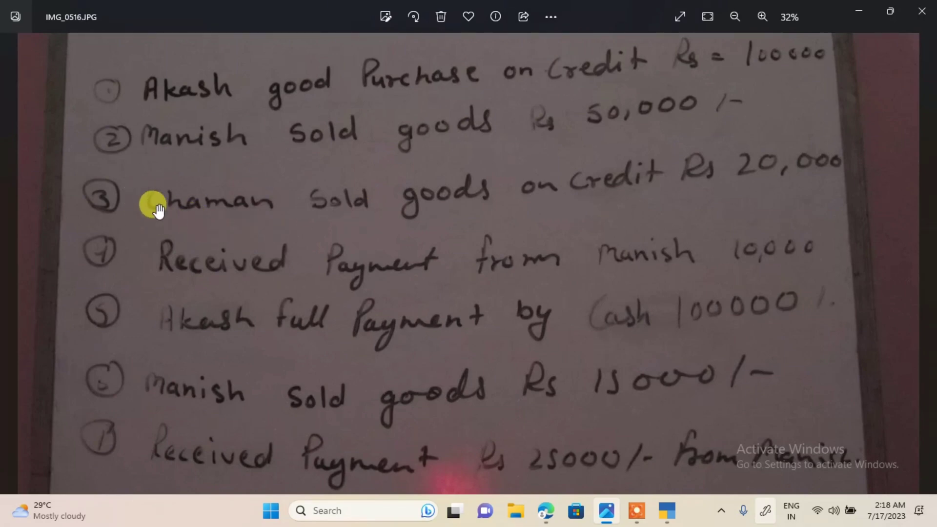
click(666, 511)
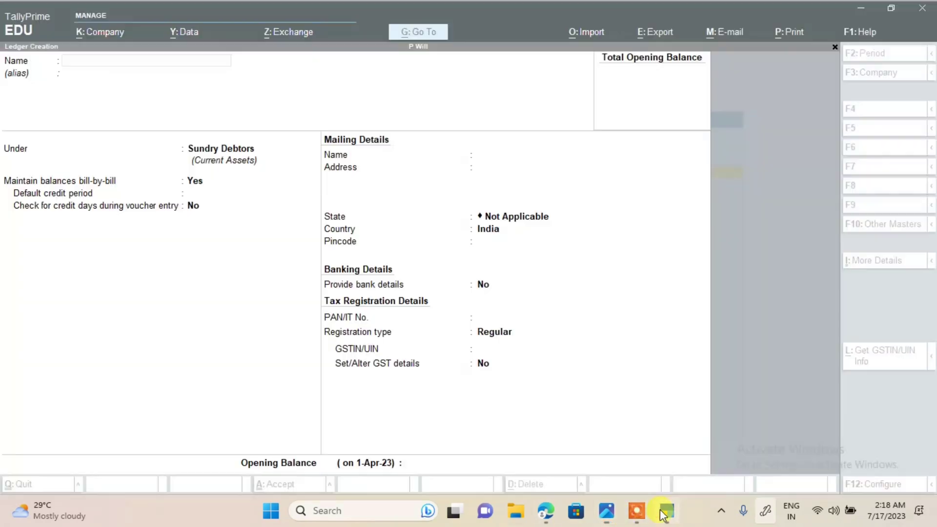
text(Chaman)
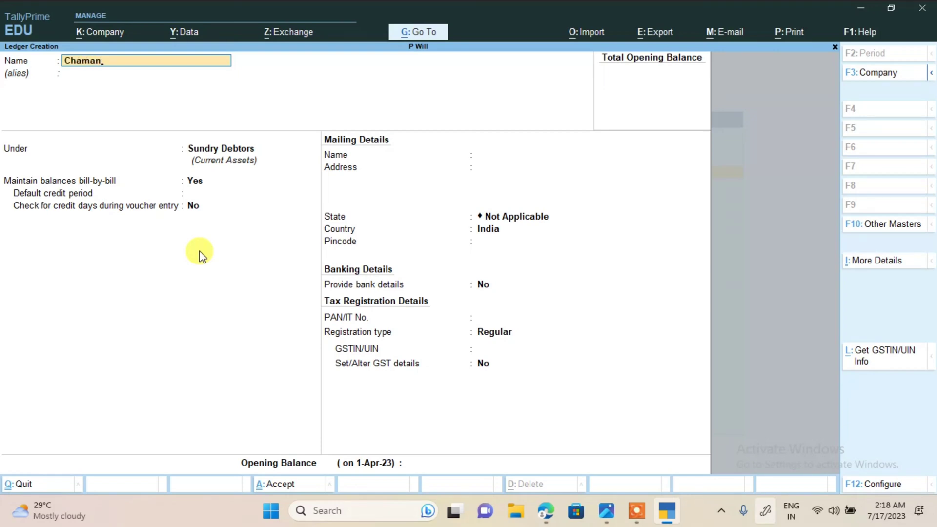
key(Return)
key(Return)
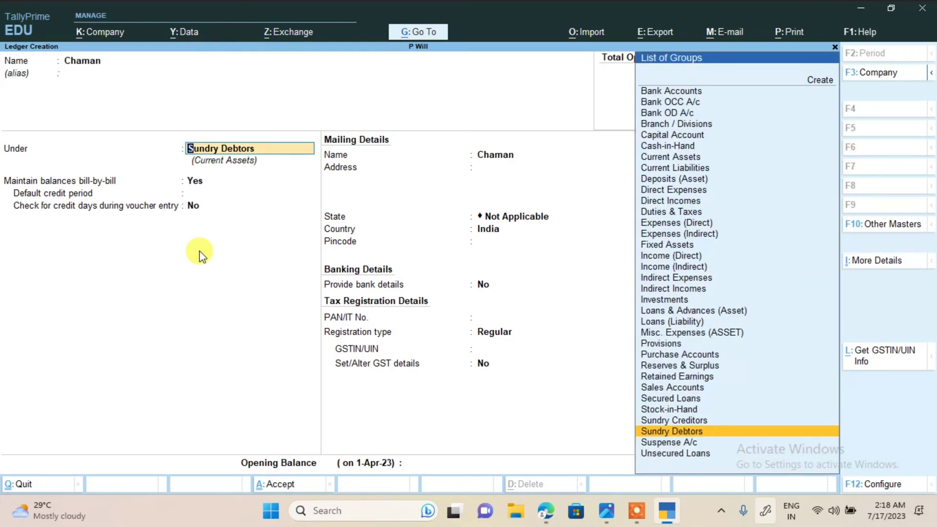
key(ctrl)
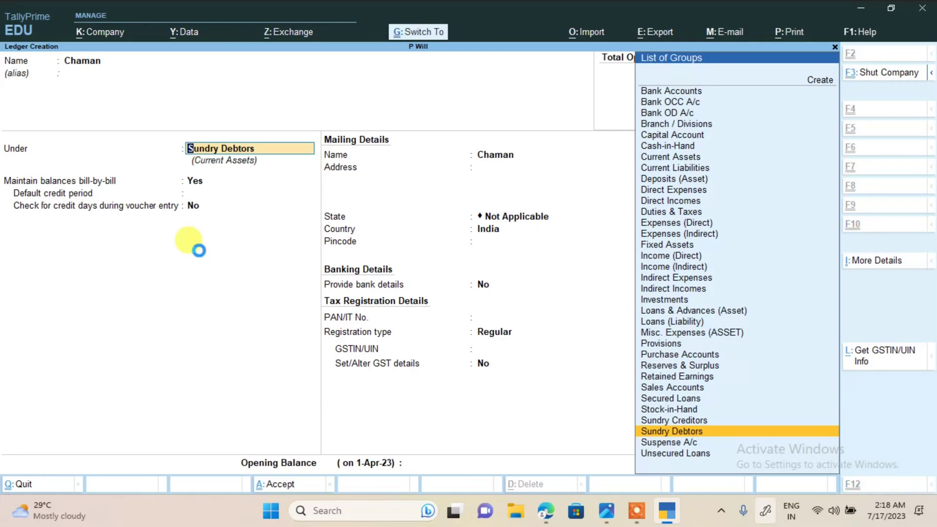
key(ctrl+a)
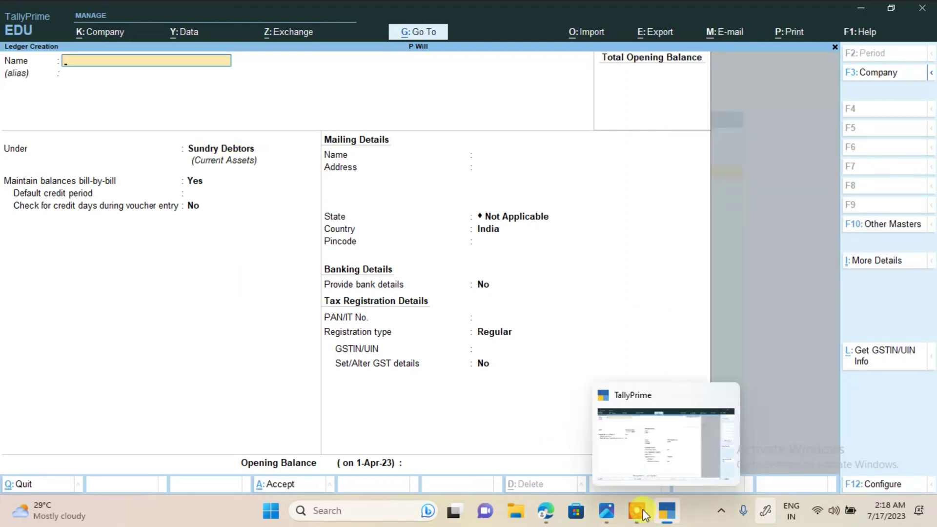
- Check the remaining handwritten transactions in IMG_0516.JPG for parties that still need ledgers and return to TallyPrime
click(606, 510)
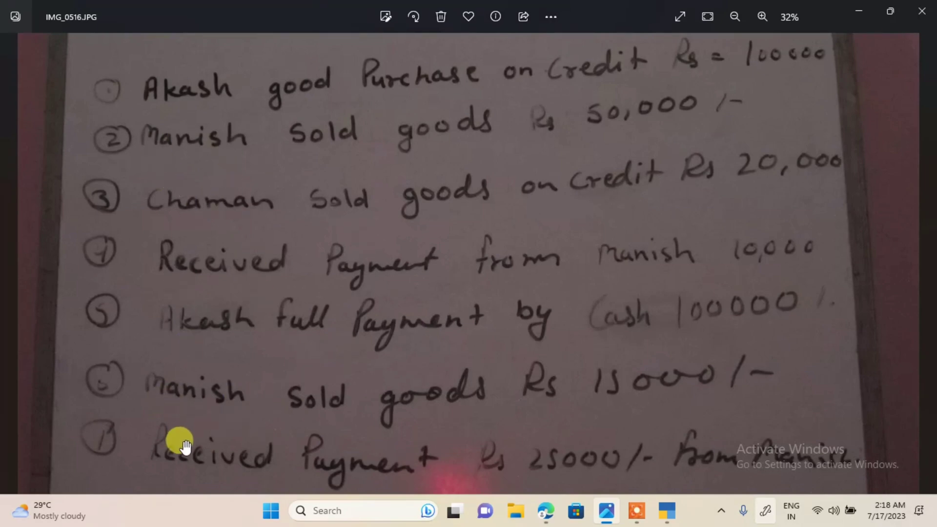
scroll(702, 430, down, 2)
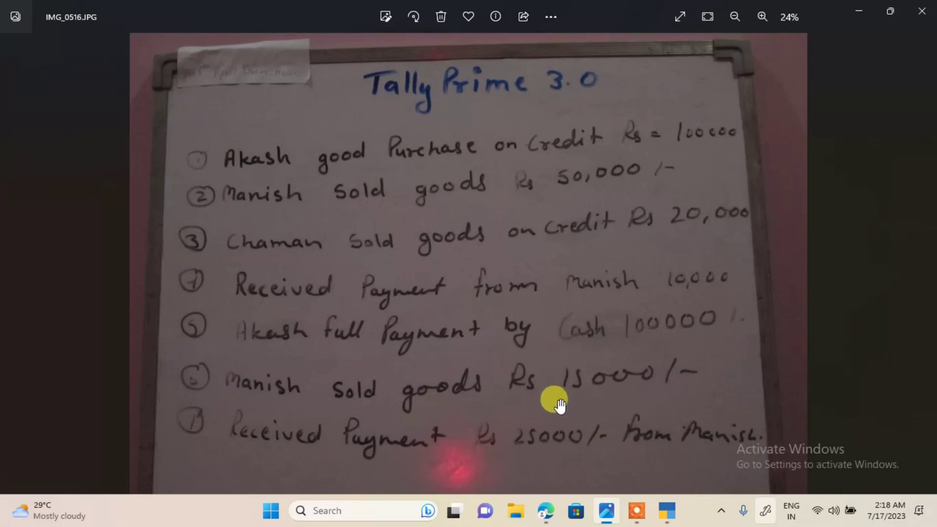
scroll(561, 400, up, 2)
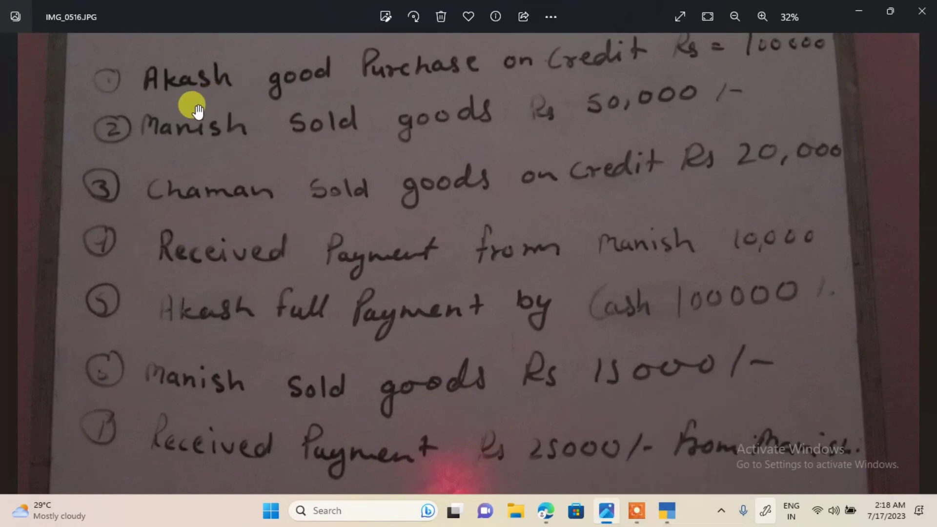
click(672, 506)
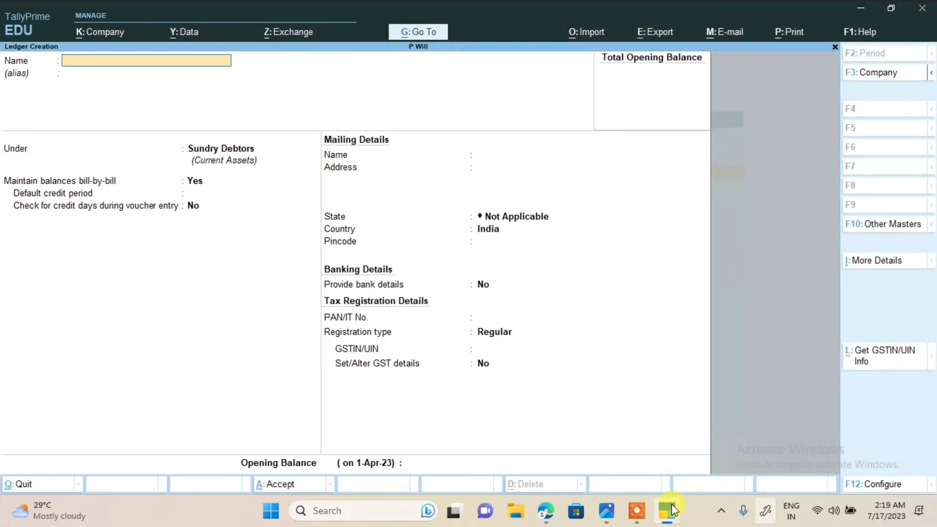
- Leave ledger creation without saving another ledger and open voucher entry for P Will
key(Escape)
key(y)
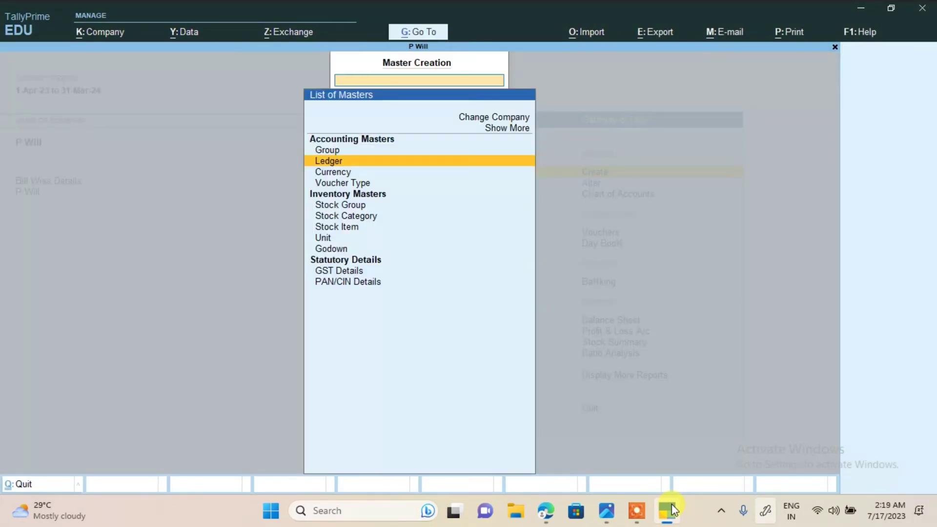
key(Escape)
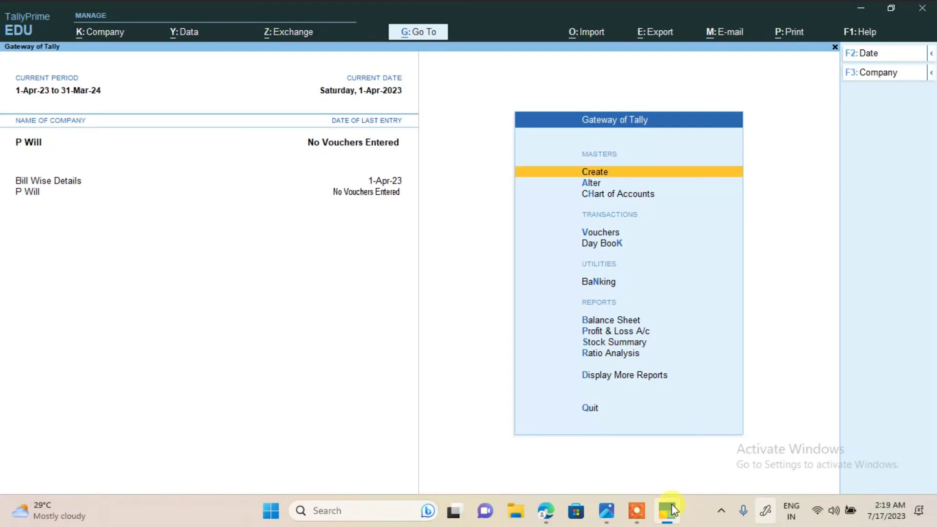
key(Down)
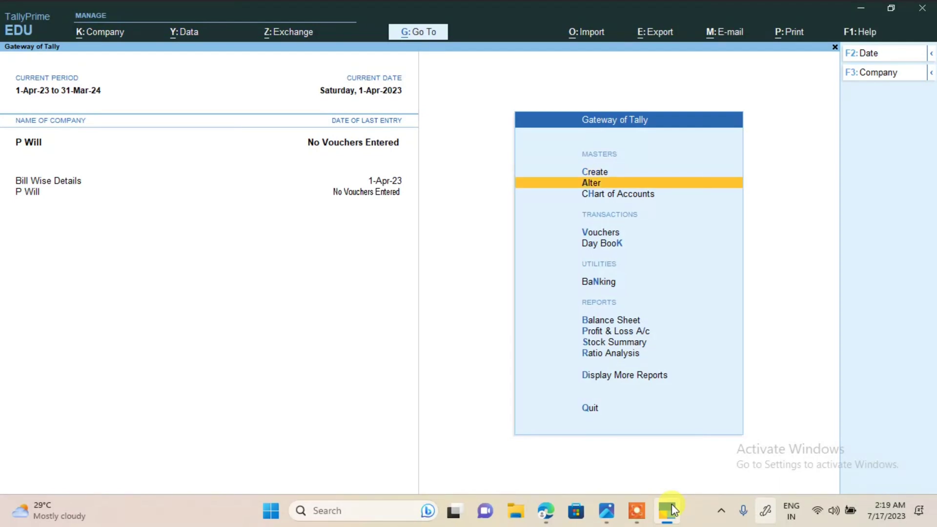
key(Up)
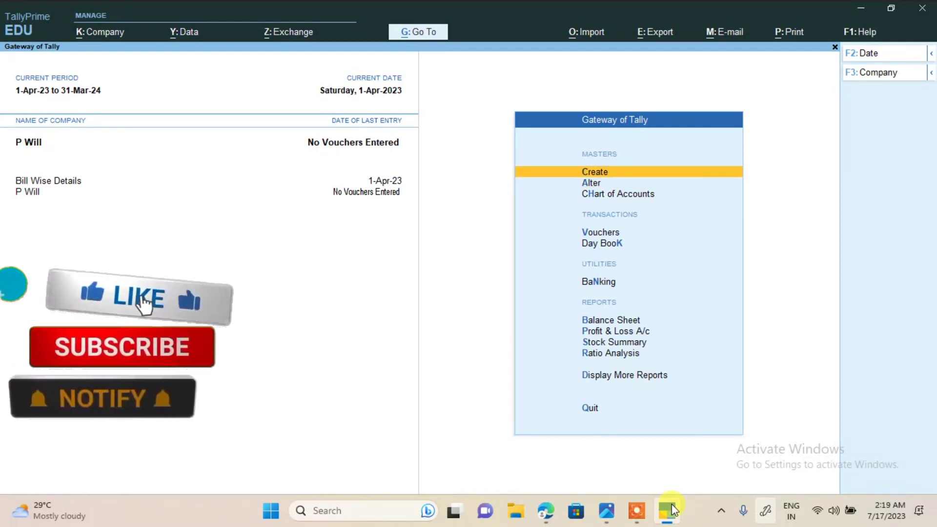
key(Down)
key(Down)
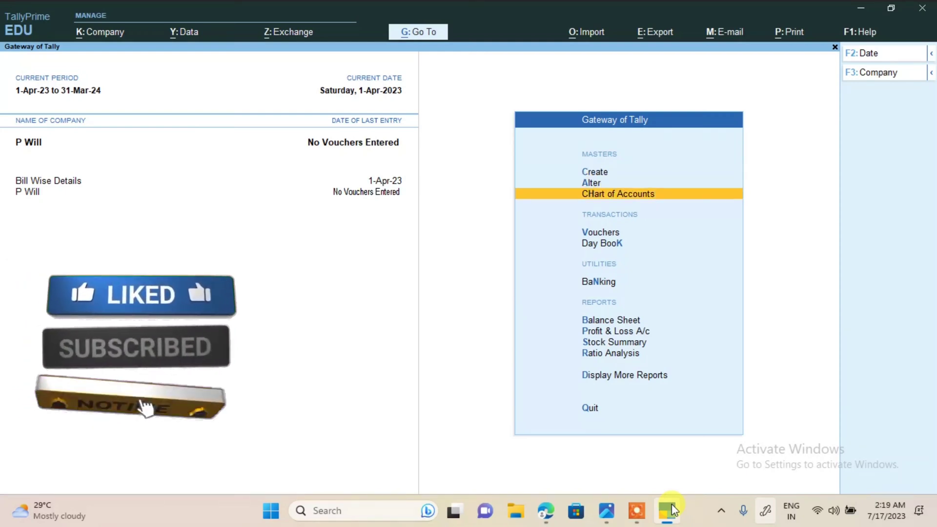
key(Down)
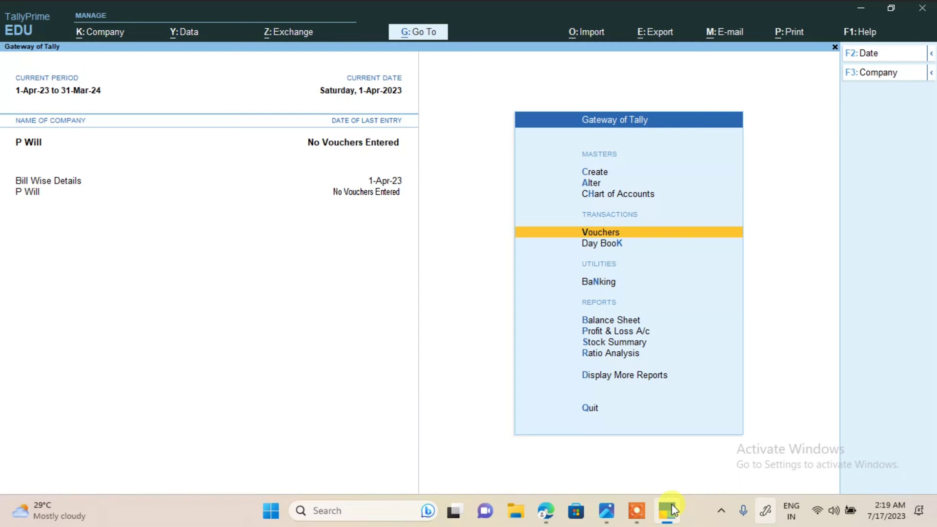
key(Return)
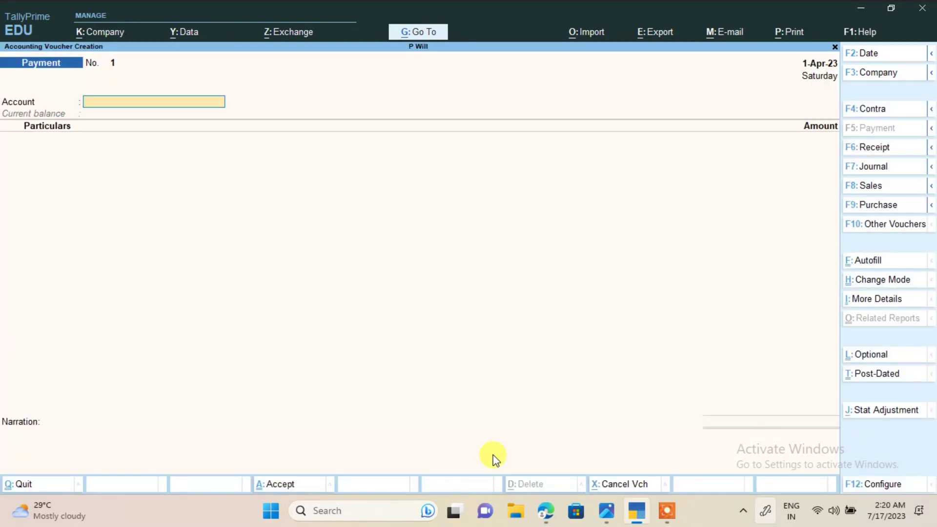
- Check the first handwritten transaction in IMG_0516.JPG and change the TallyPrime voucher type to Purchase
click(610, 516)
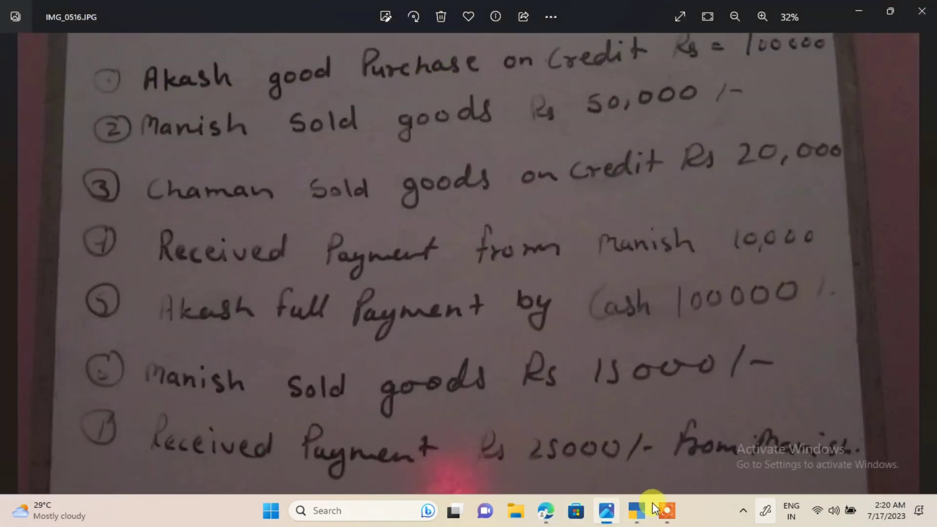
click(667, 513)
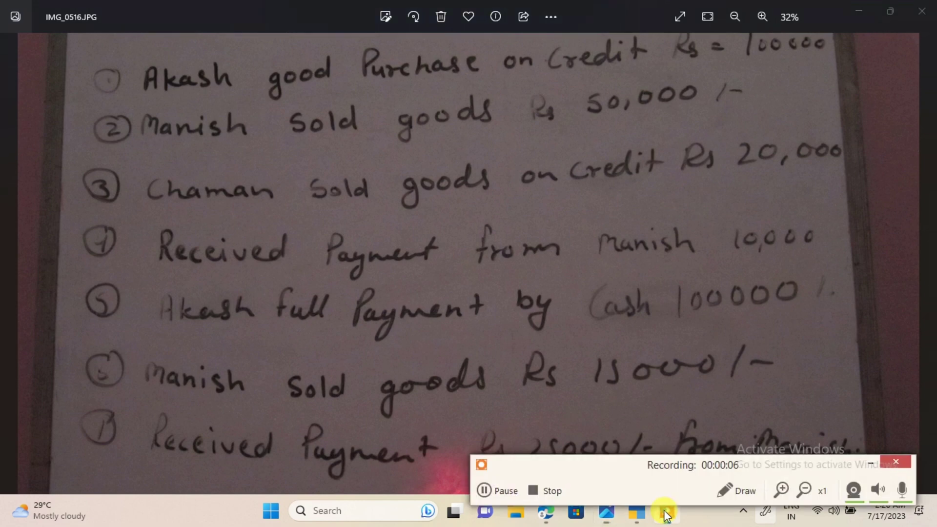
click(634, 512)
click(871, 463)
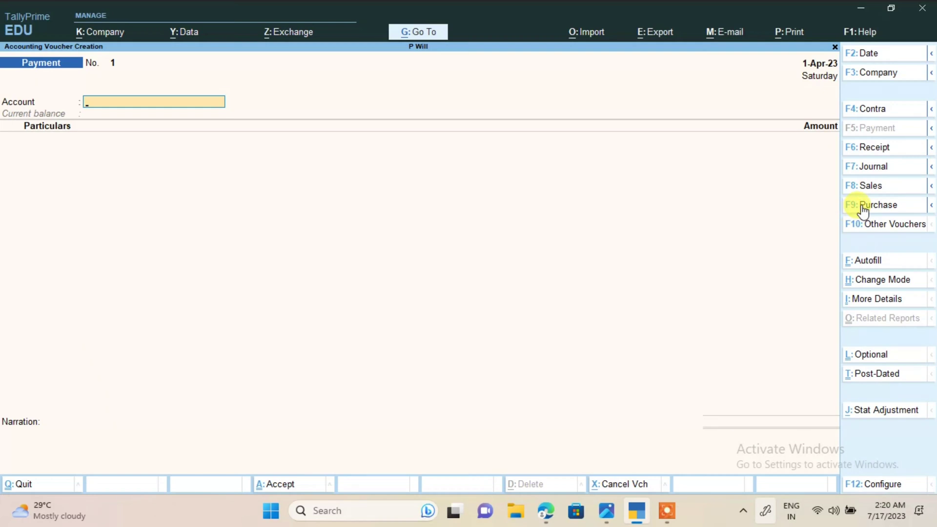
click(862, 207)
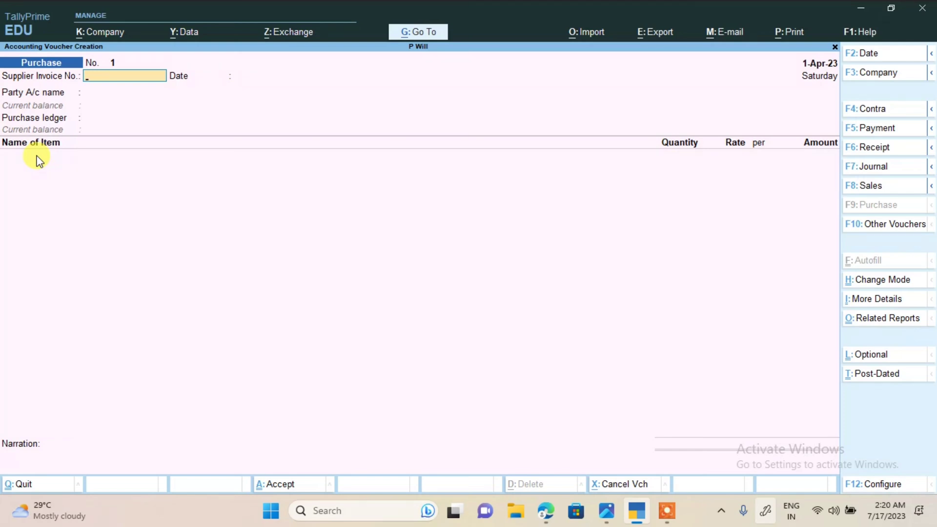
- Set Maintain Inventory to No in the company features of P Will and accept the change
key(F11)
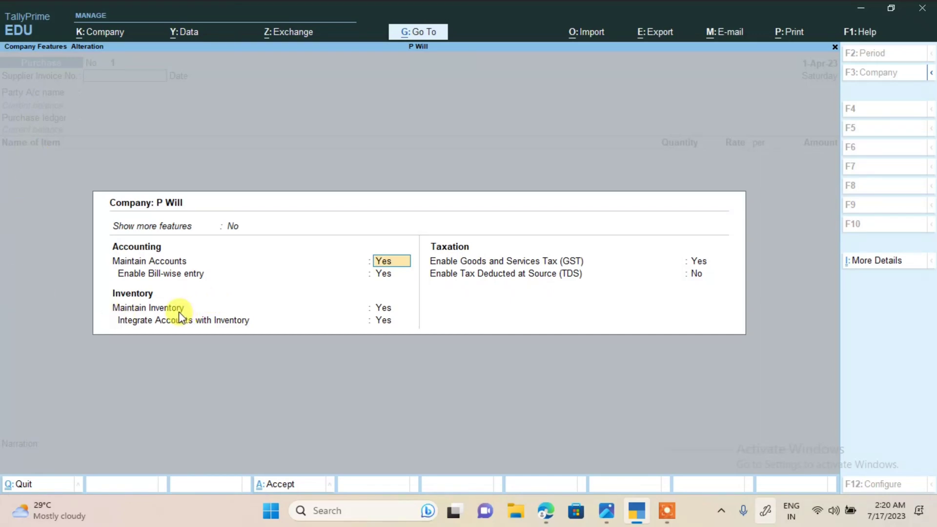
click(386, 309)
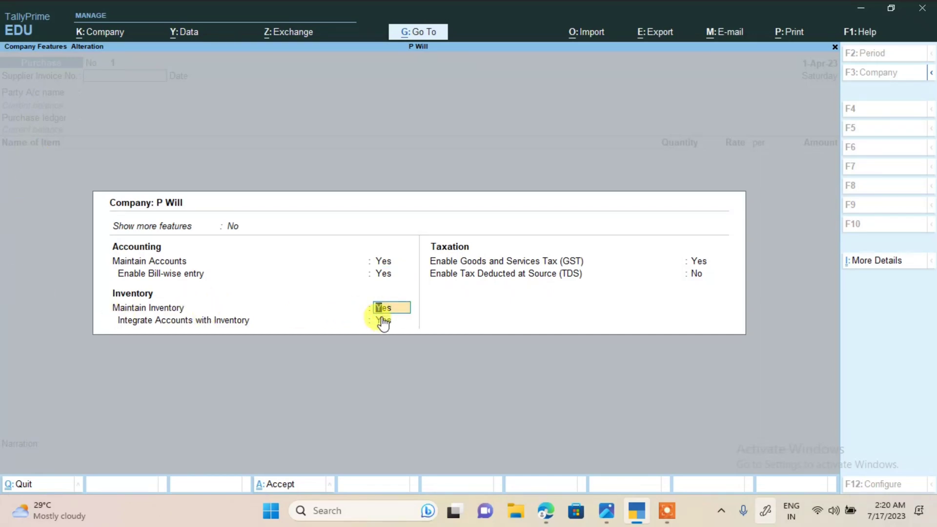
text(n)
key(Return)
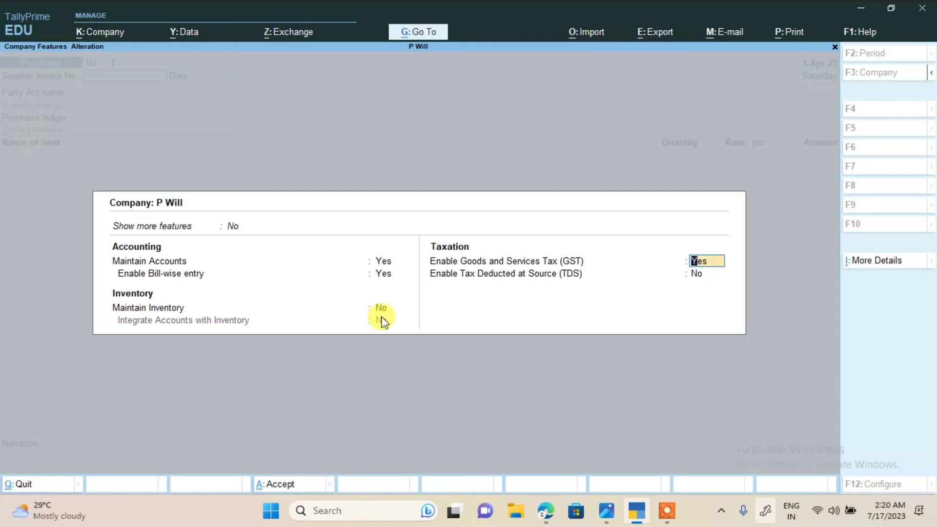
key(ctrl+a)
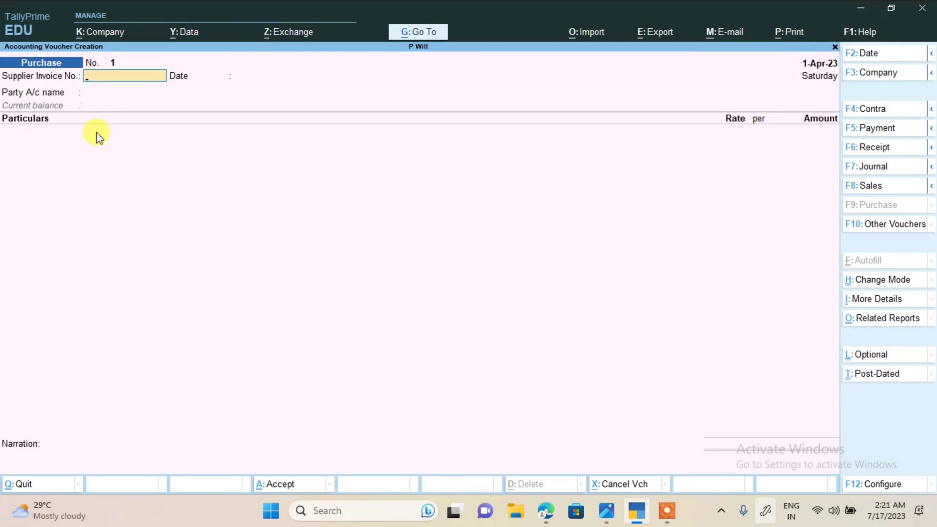
- Enter supplier invoice number 343 in the purchase voucher and accept 1-Apr-23 as the invoice date
text(343)
key(Return)
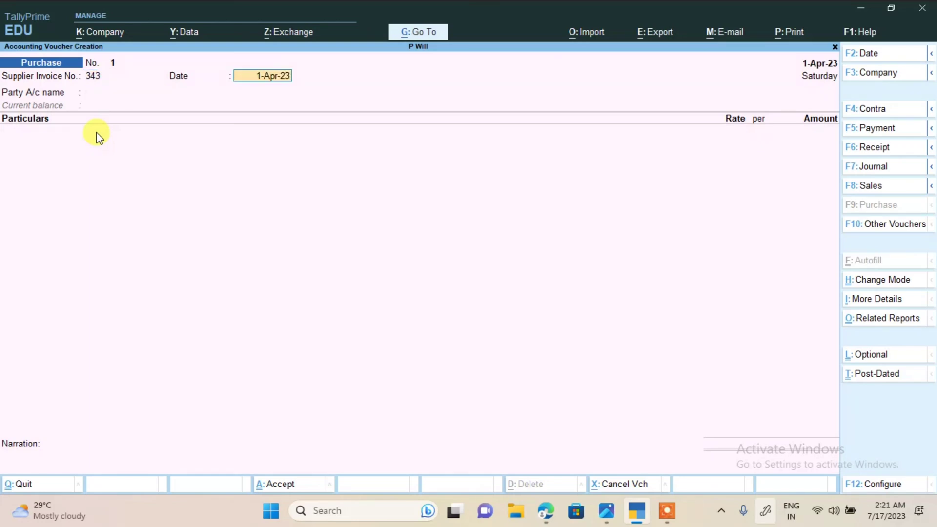
key(Return)
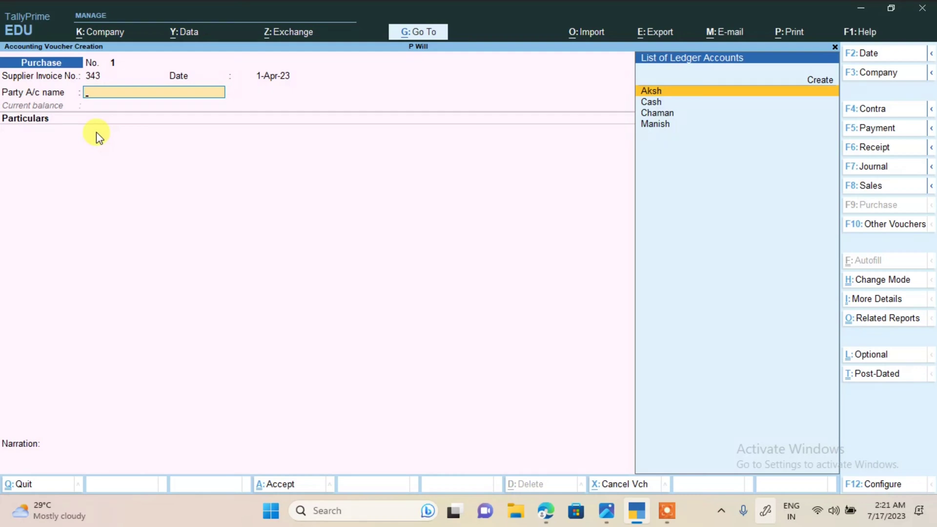
- Choose the supplier from the first handwritten transaction as the purchase voucher's party and accept the blank receipt details and default party details
key(Return)
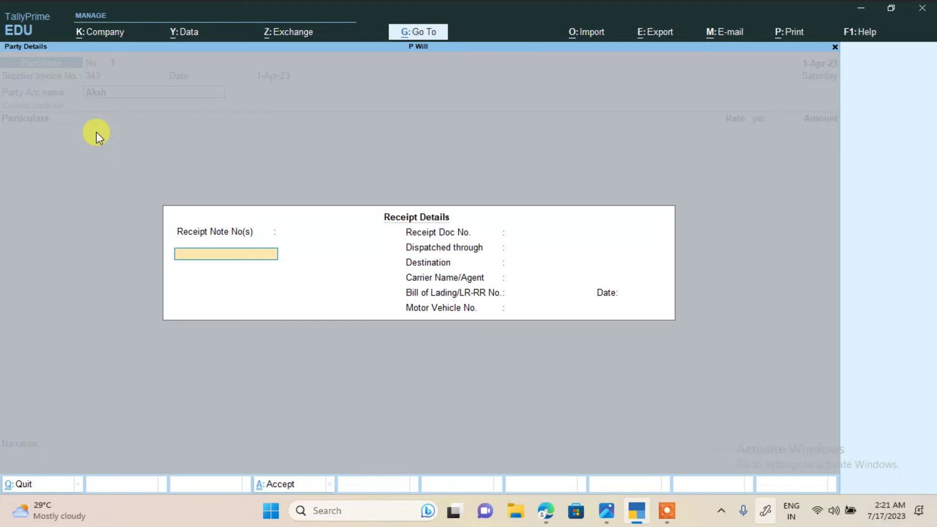
key(ctrl+a)
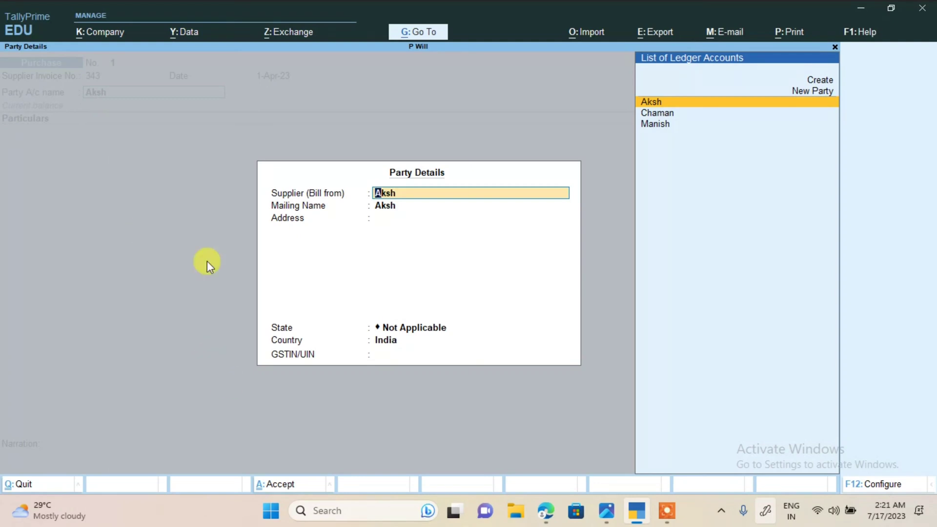
key(ctrl+a)
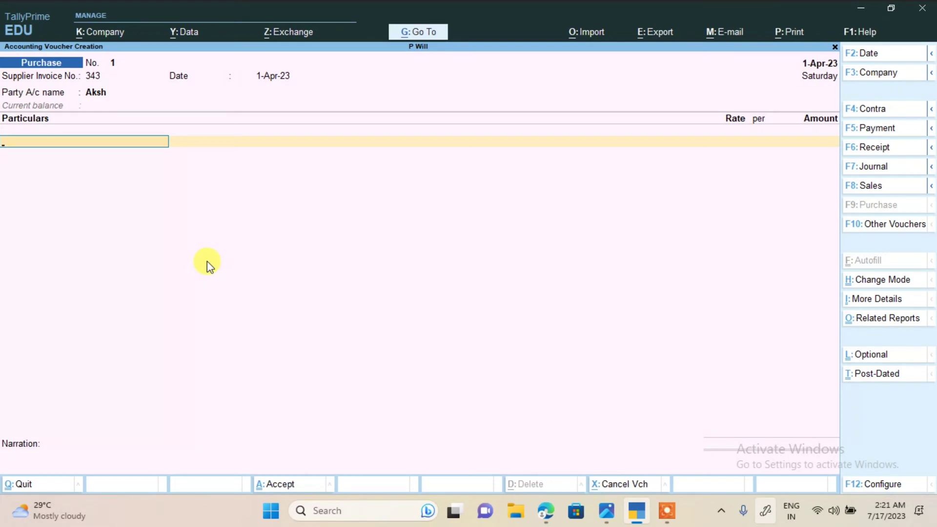
- Add the Purchase ledger to the voucher's particulars with an amount of 1,00,000 and end the ledger list
text(S)
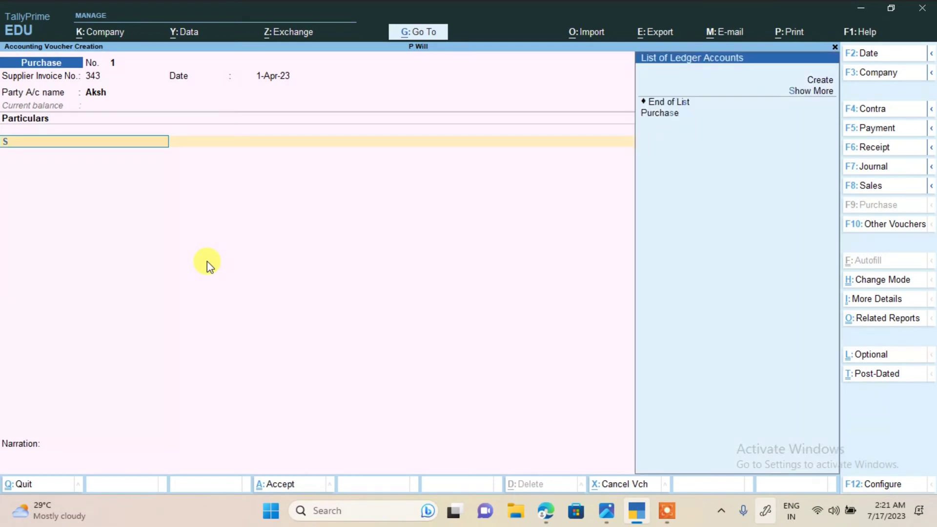
key(Down)
key(Down)
key(Down)
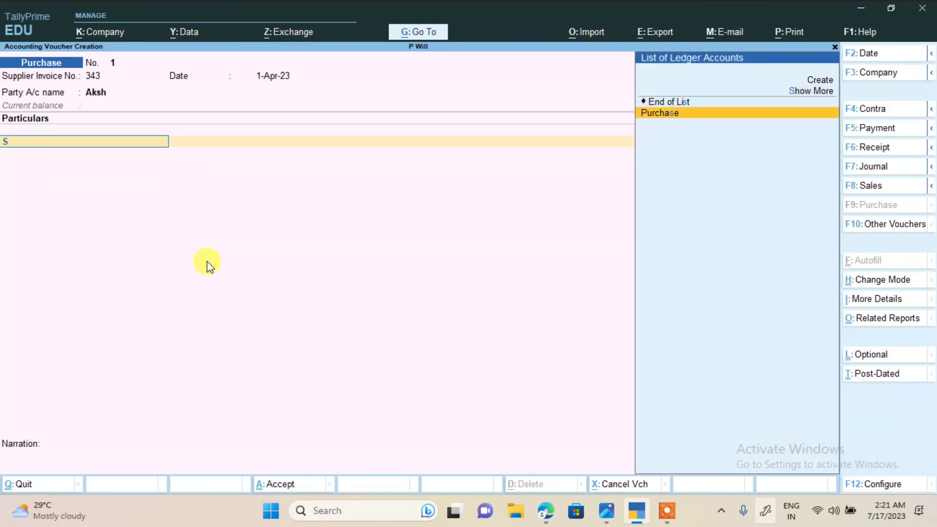
key(Return)
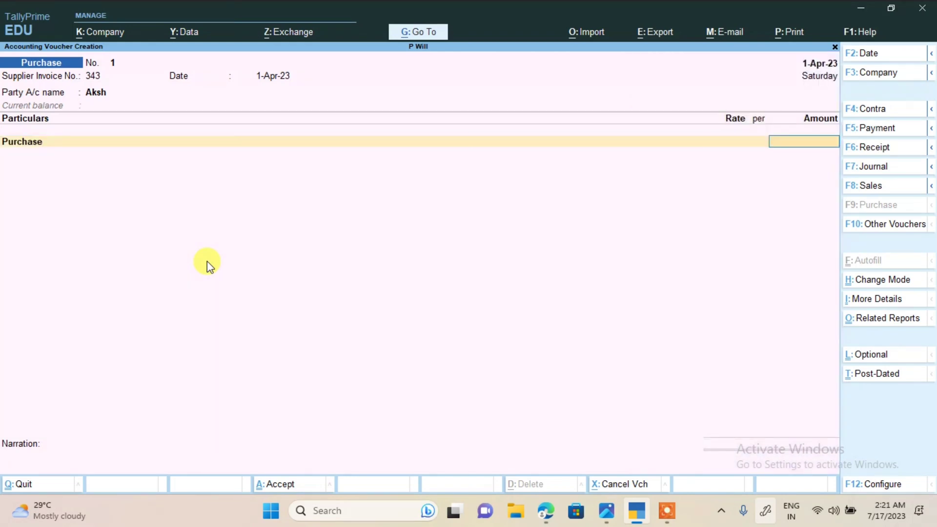
text(100000)
key(Return)
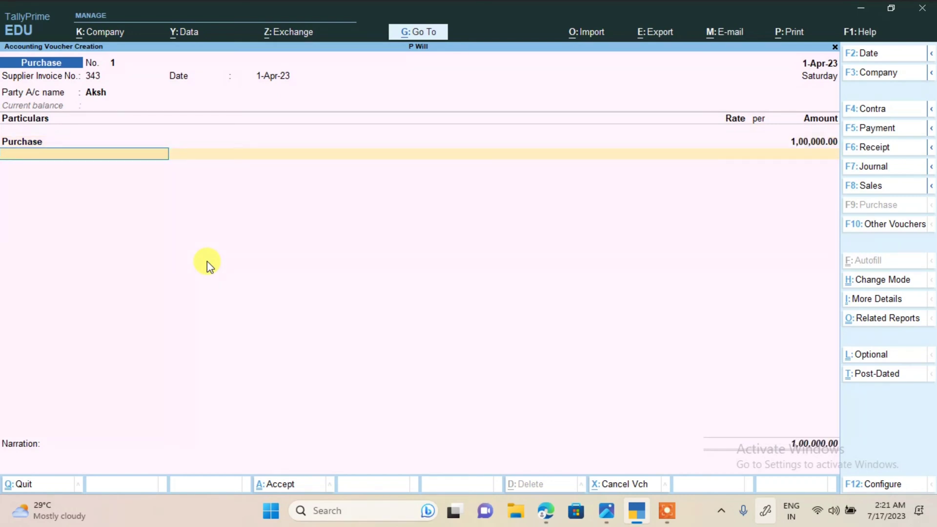
key(Return)
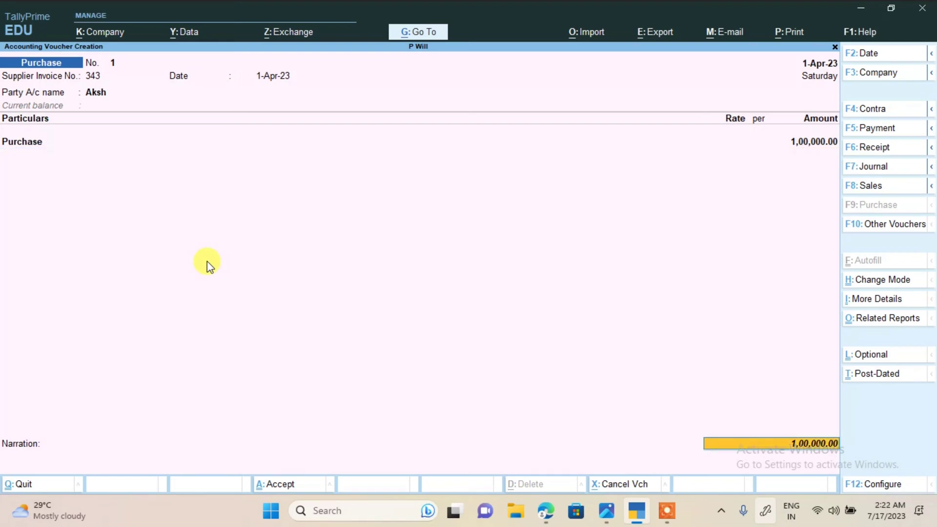
- Allocate the full 1,00,000 to New Ref 343 in the supplier's bill-wise details and save the purchase voucher without a narration
key(Return)
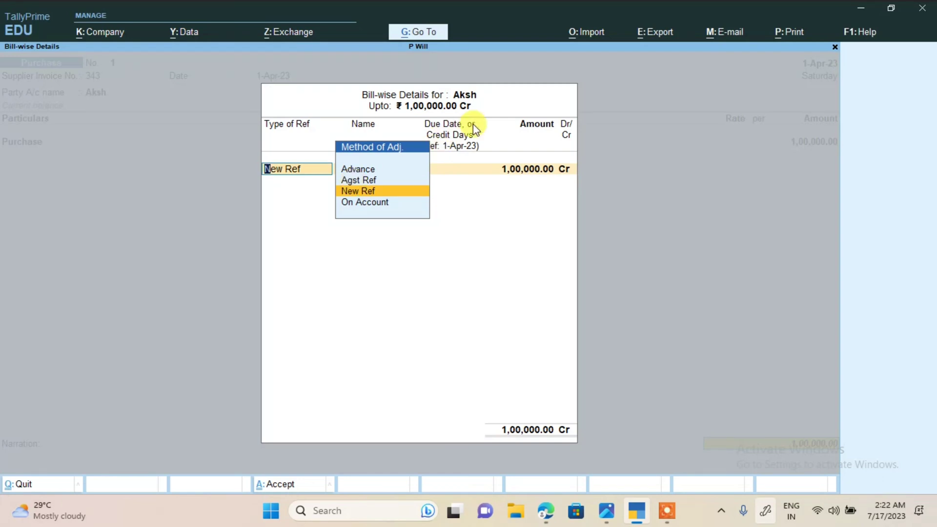
key(Return)
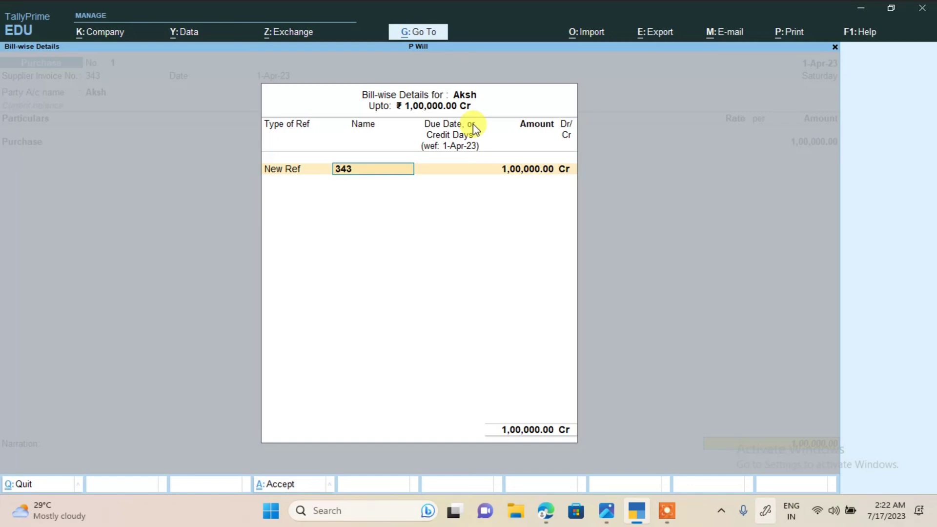
key(Return)
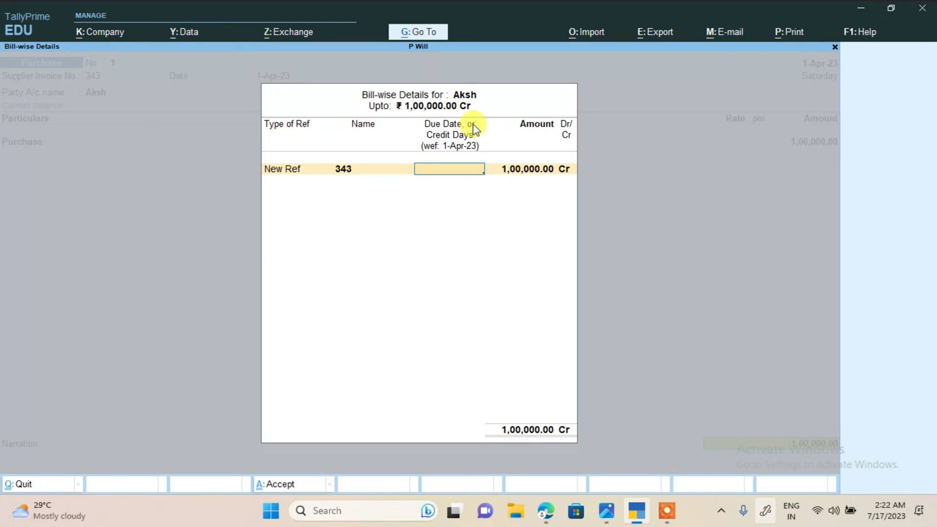
key(Return)
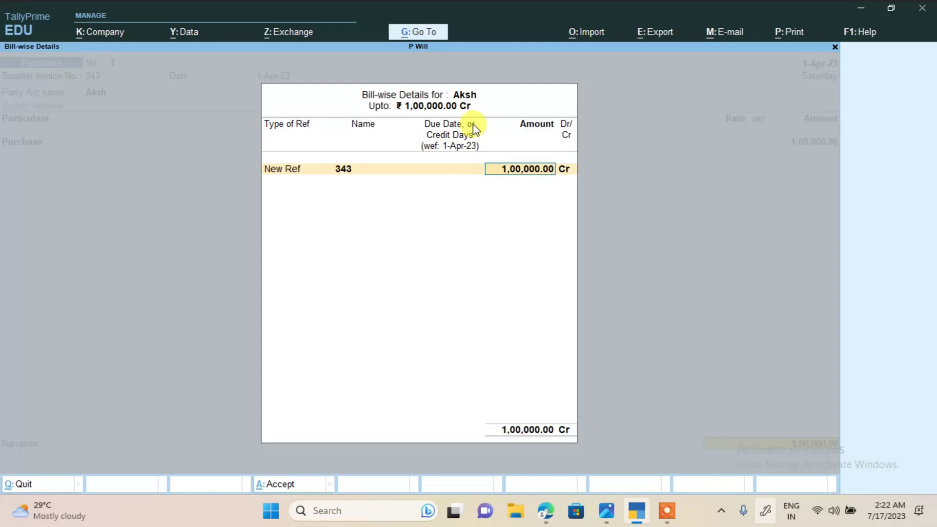
key(Return)
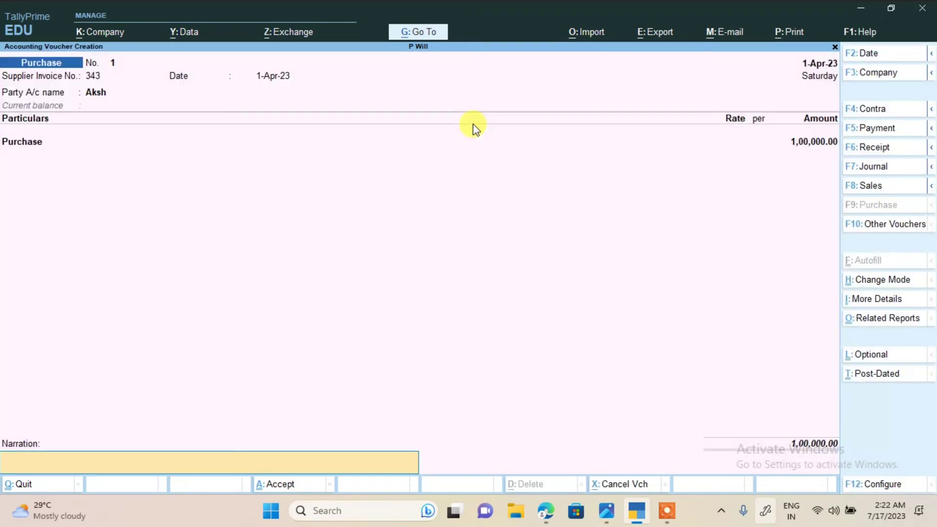
key(ctrl+a)
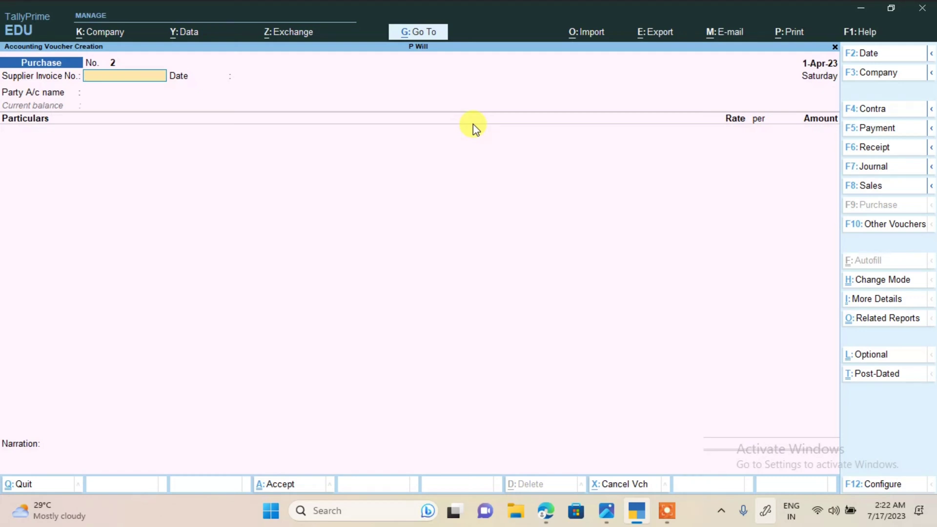
- Check the second handwritten transaction in IMG_0516.JPG and change the TallyPrime voucher type to Sales
click(610, 510)
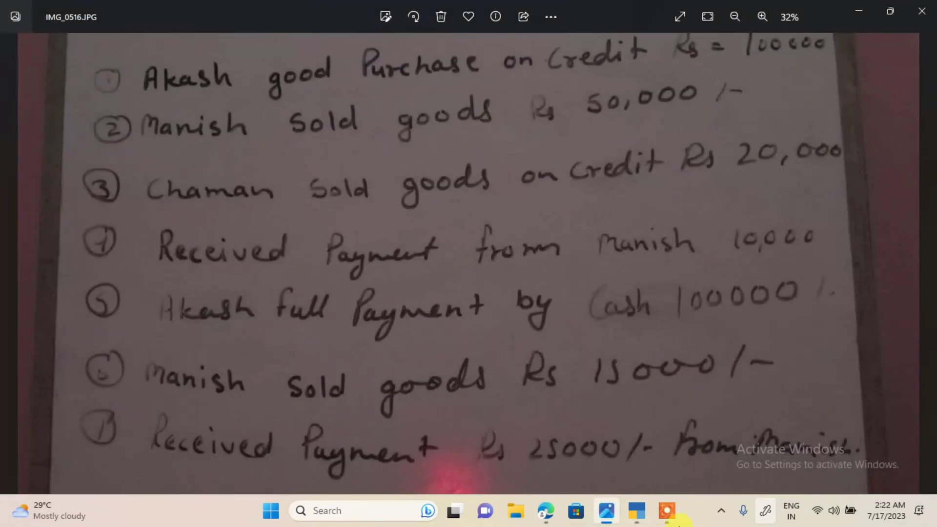
click(636, 510)
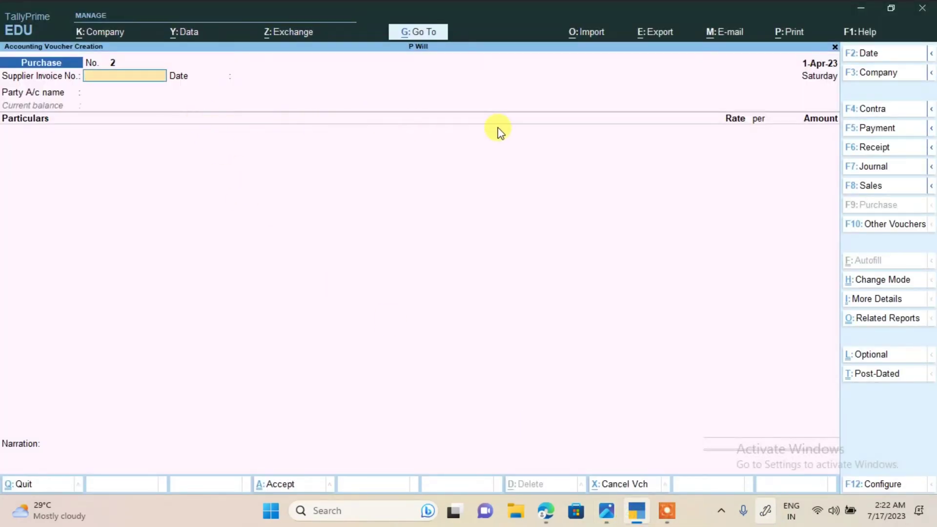
click(875, 194)
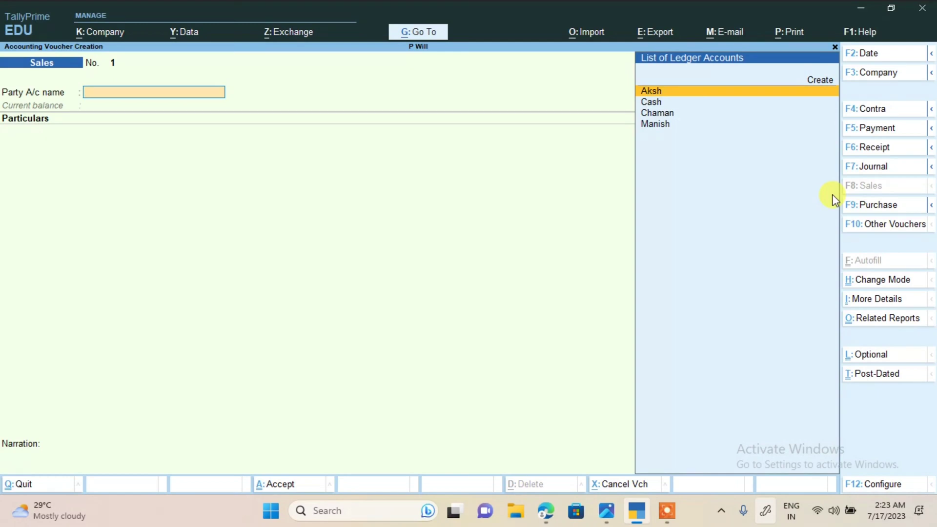
- Choose the party from the second handwritten transaction as the buyer and accept the blank dispatch details and default party details
key(Down)
key(Down)
key(Down)
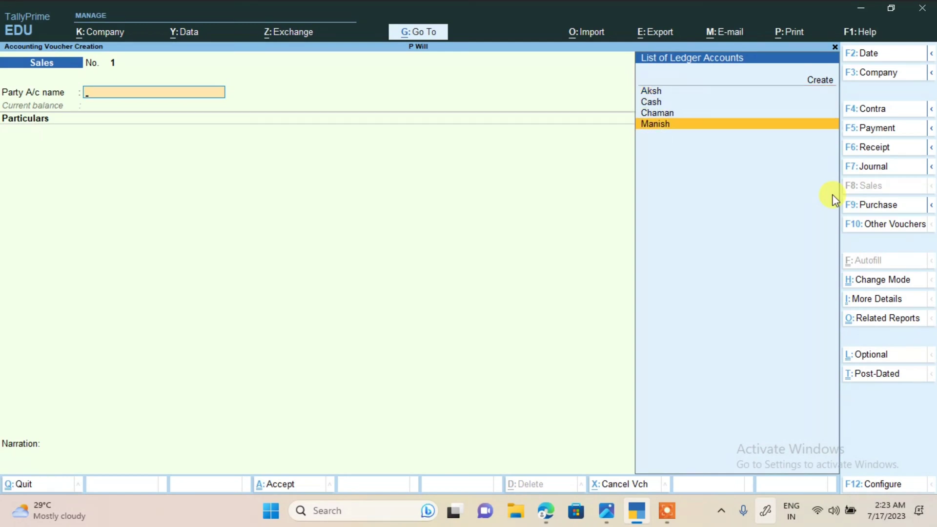
key(Return)
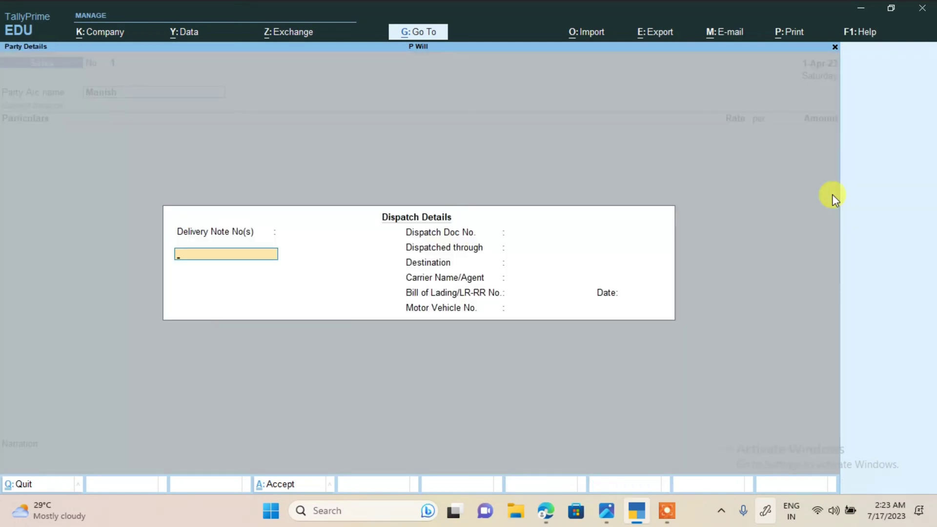
key(ctrl+a)
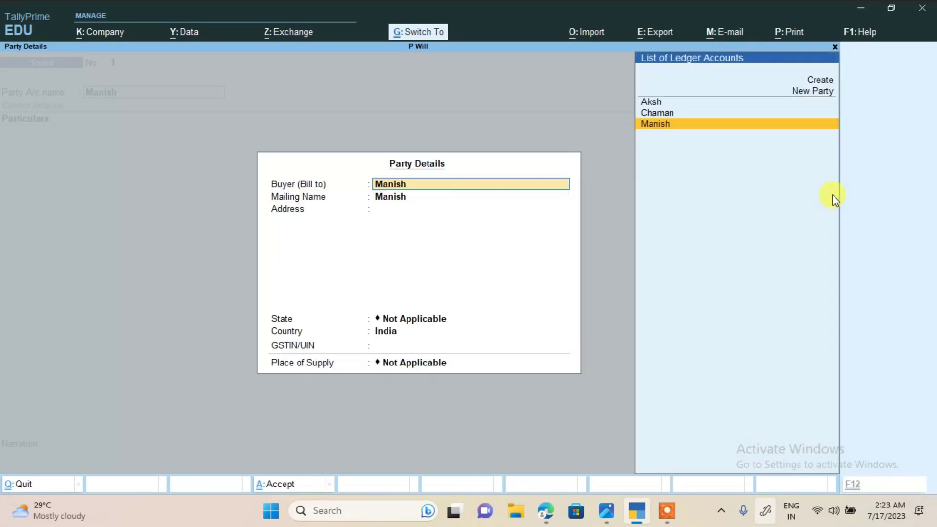
key(ctrl+a)
- Add the Sale ledger to the sales voucher's particulars with an amount of 50,000 and end the ledger list
text(Sa)
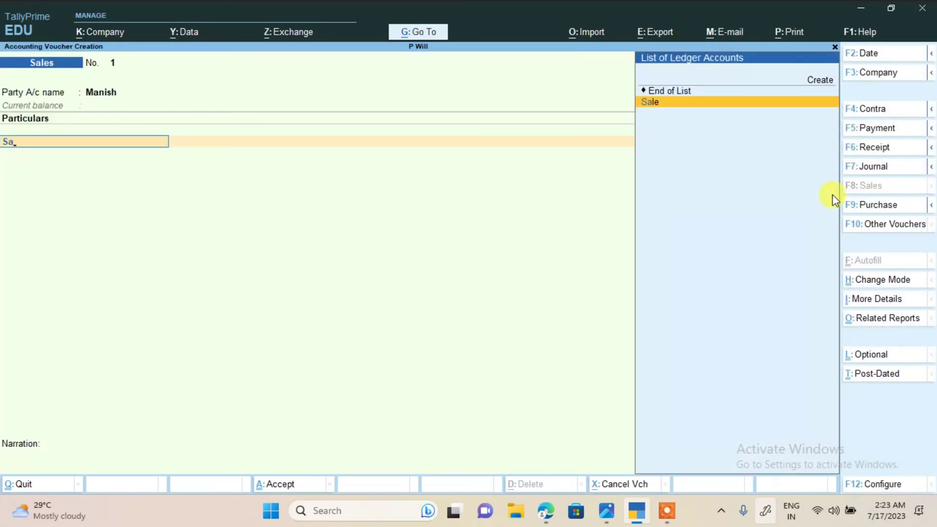
key(Return)
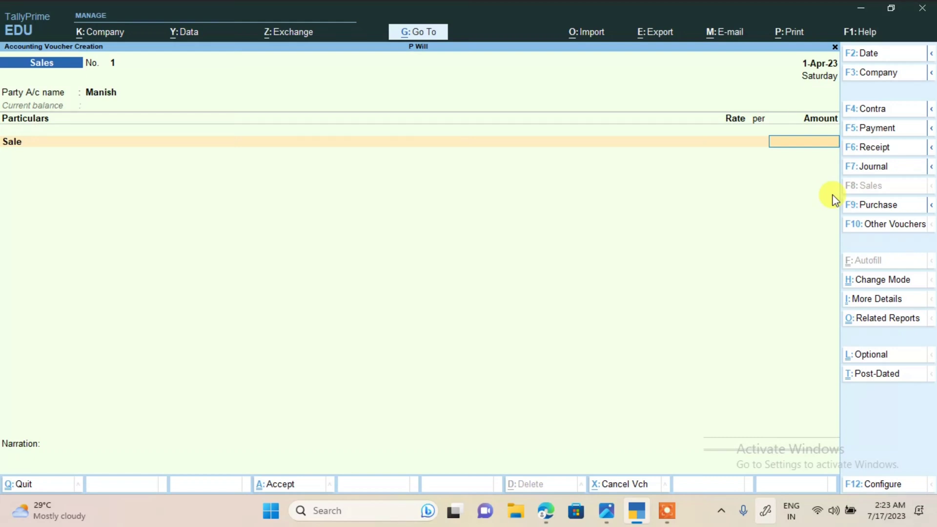
text(50,000)
key(Return)
key(Return)
- Allocate the full 50,000 to New Ref 1 in the buyer's bill-wise details and save the sales voucher without a narration
key(Return)
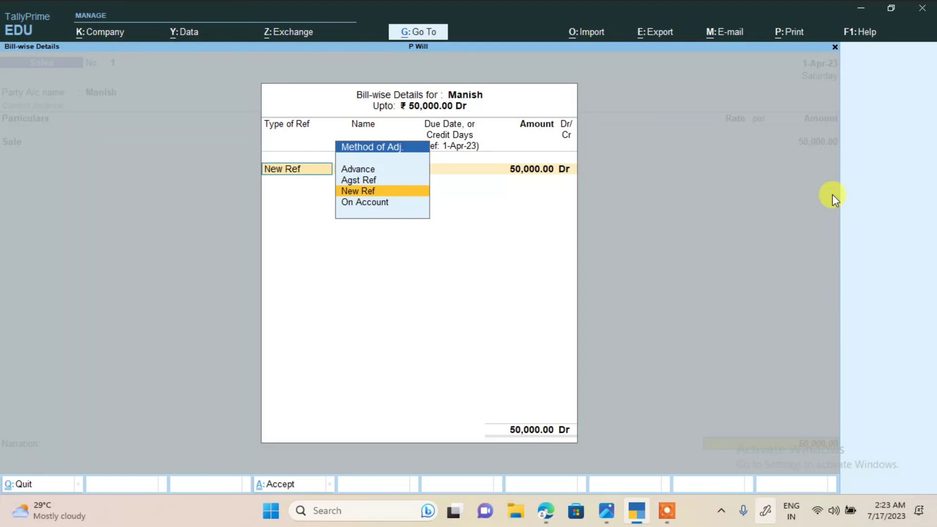
key(Return)
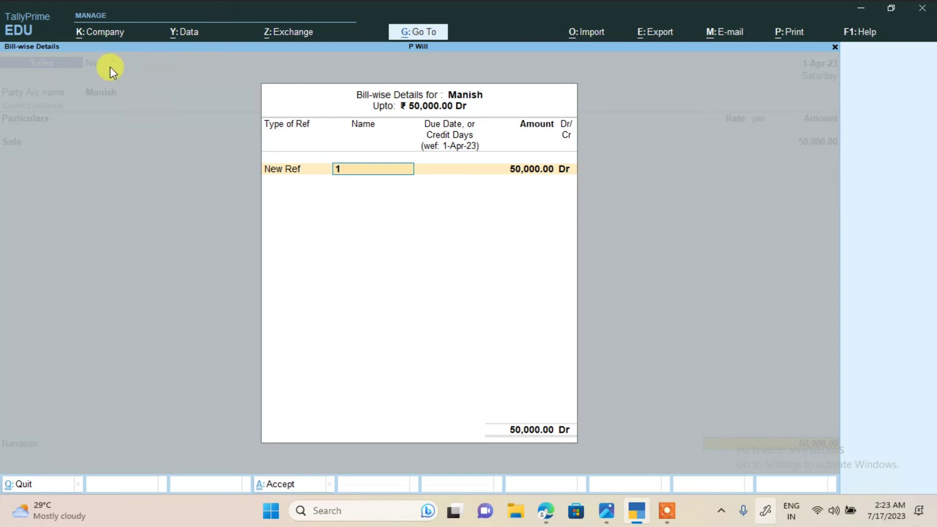
key(Return)
key(Return)
key(Return)
key(Return)
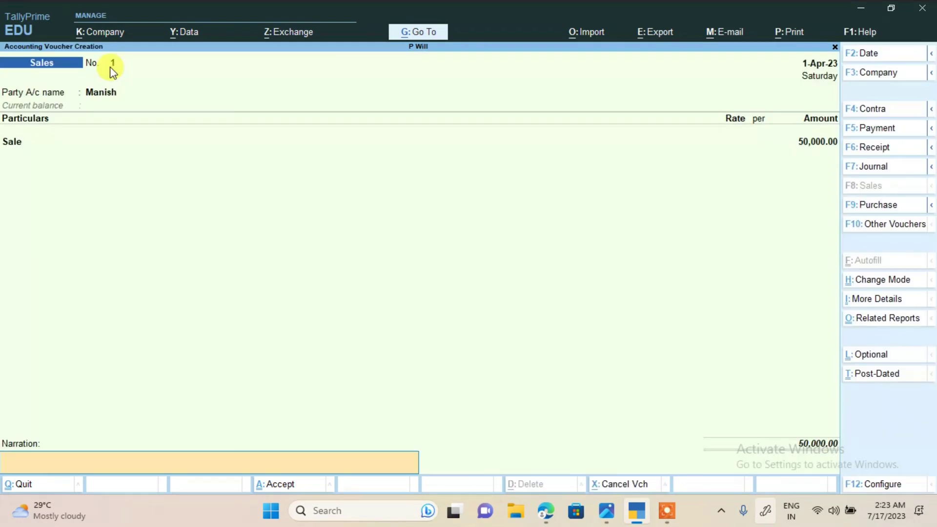
key(Return)
key(Return)
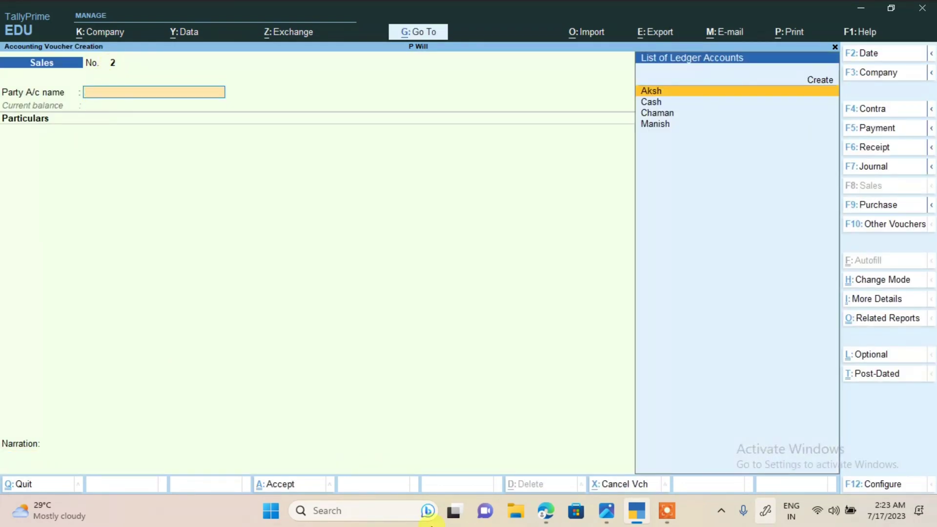
- Check the third handwritten transaction in IMG_0516.JPG, then choose its buyer in TallyPrime's second sales voucher and accept the default dispatch and party details
click(607, 511)
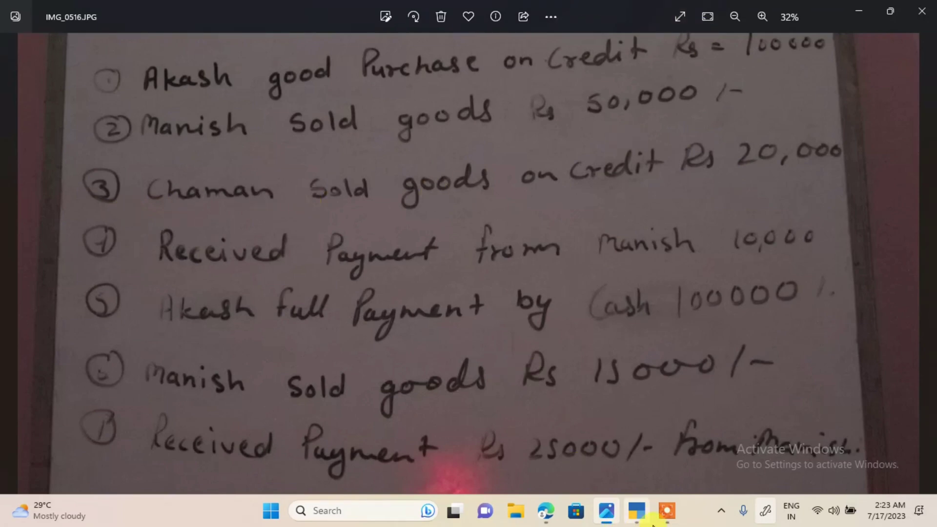
click(637, 511)
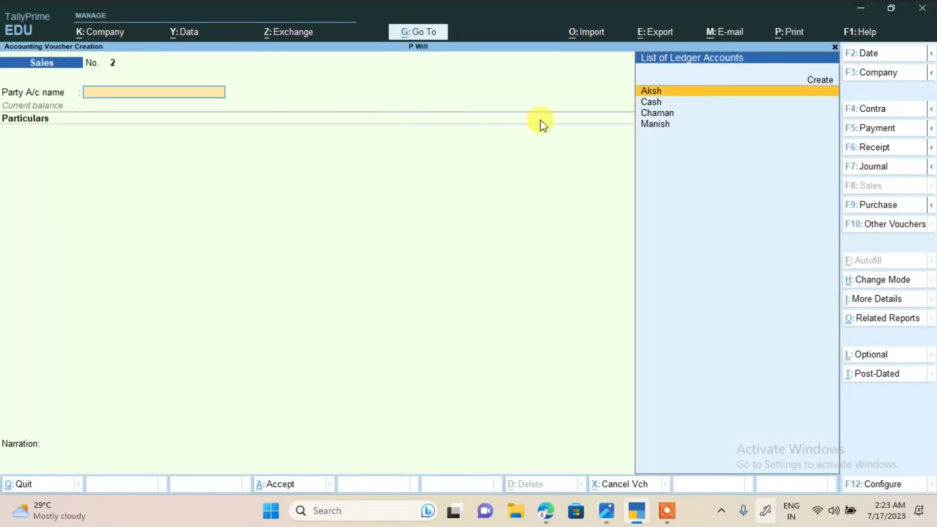
click(658, 113)
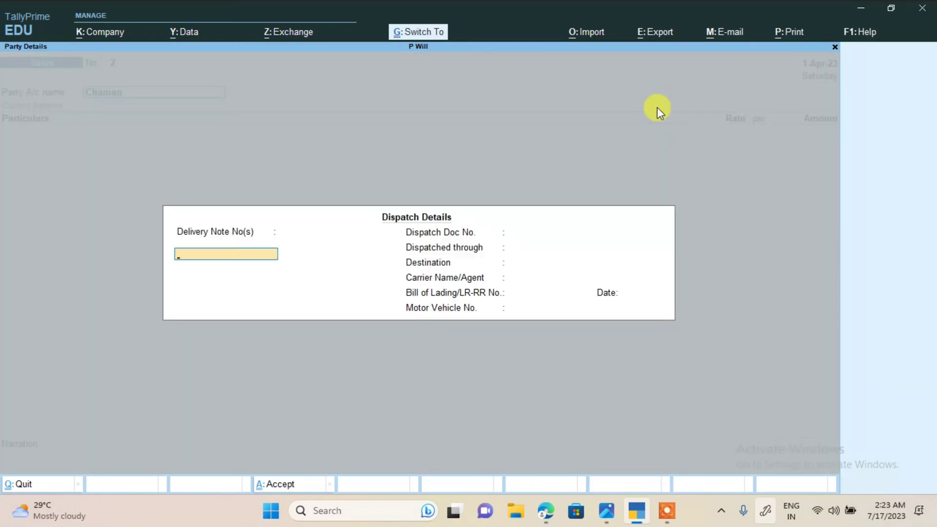
key(ctrl+a)
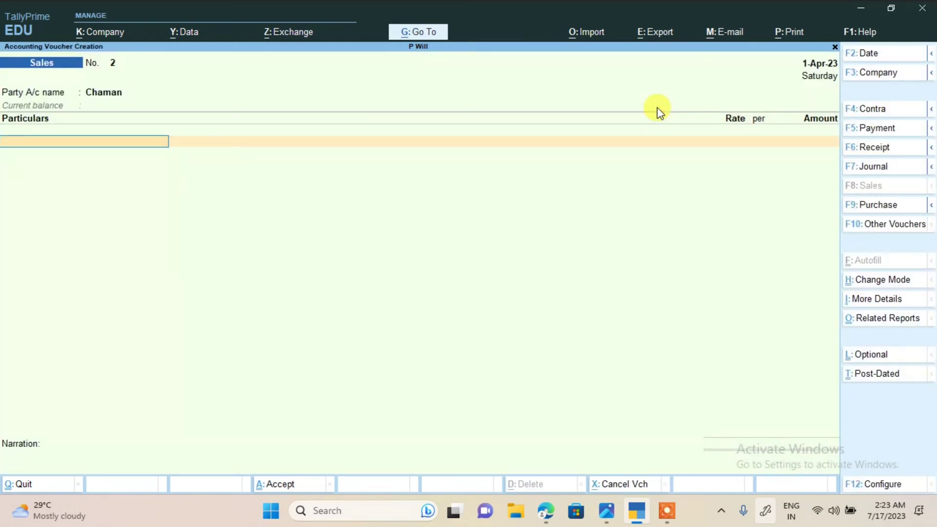
- Add the Sale ledger to the second sales voucher with an amount of 20,000 and end the ledger list
text(S)
click(658, 114)
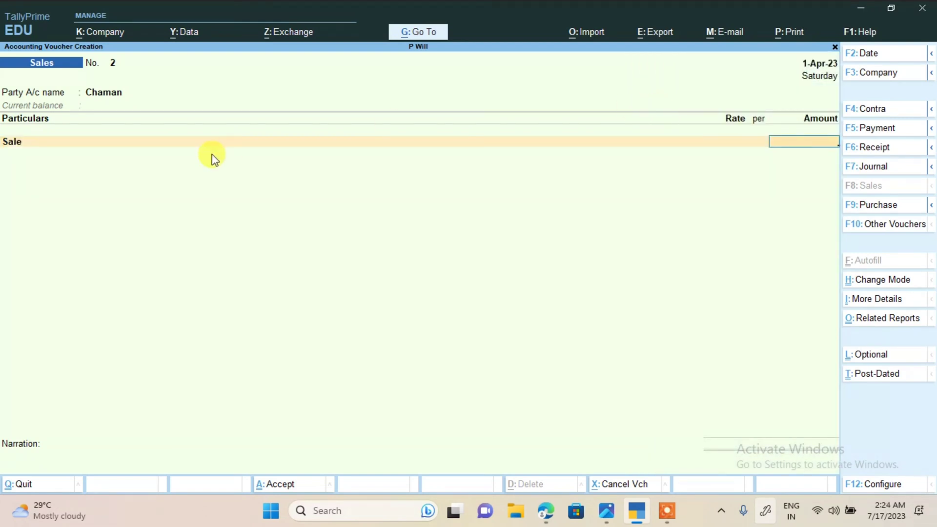
text(20,)
text(00)
text(00)
key(Return)
key(Return)
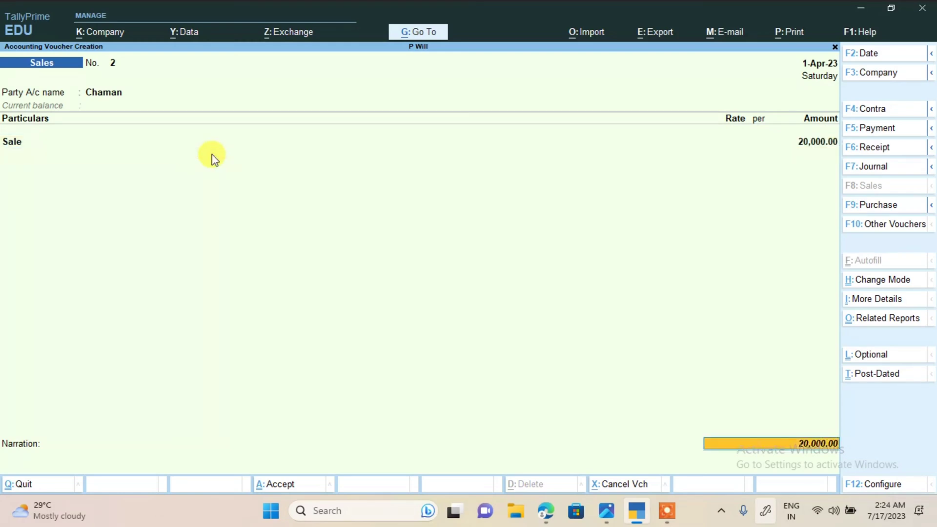
- Allocate the full 20,000 to New Ref 2 in the buyer's bill-wise details and accept them
key(Return)
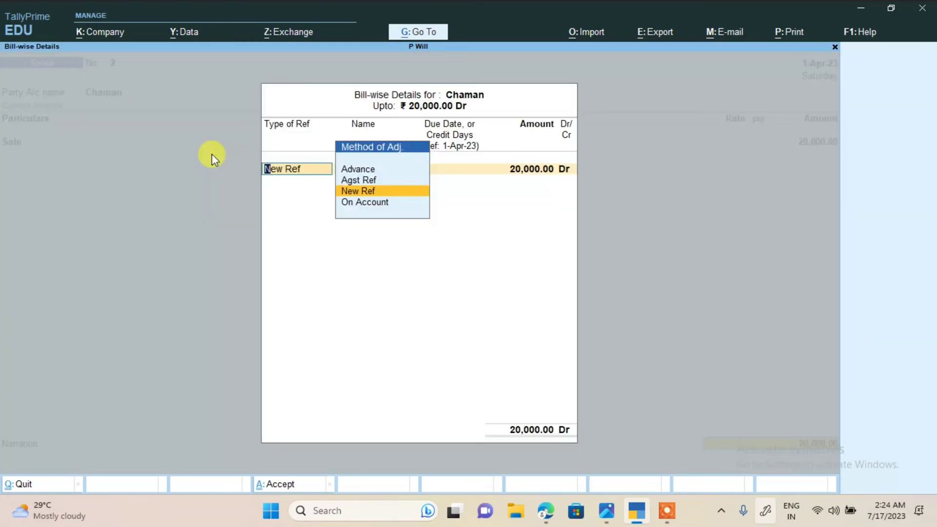
key(Return)
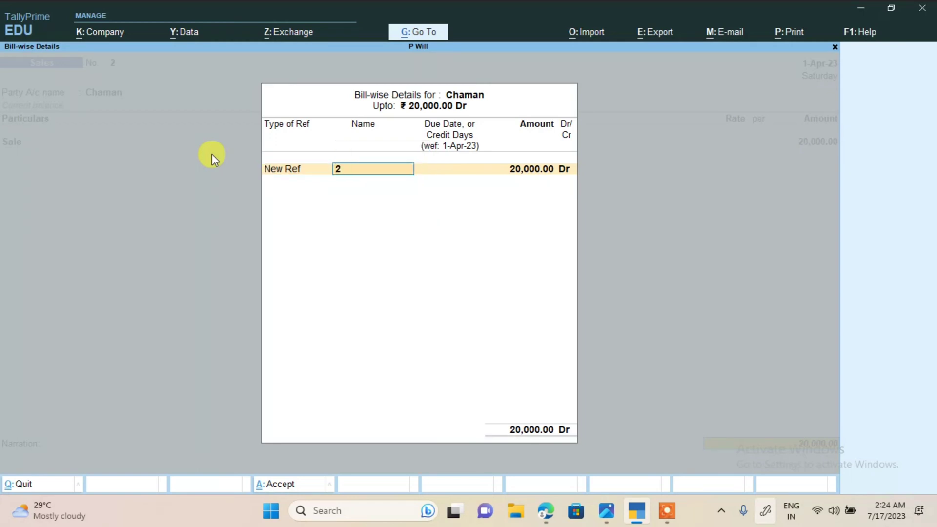
key(Return)
key(Return)
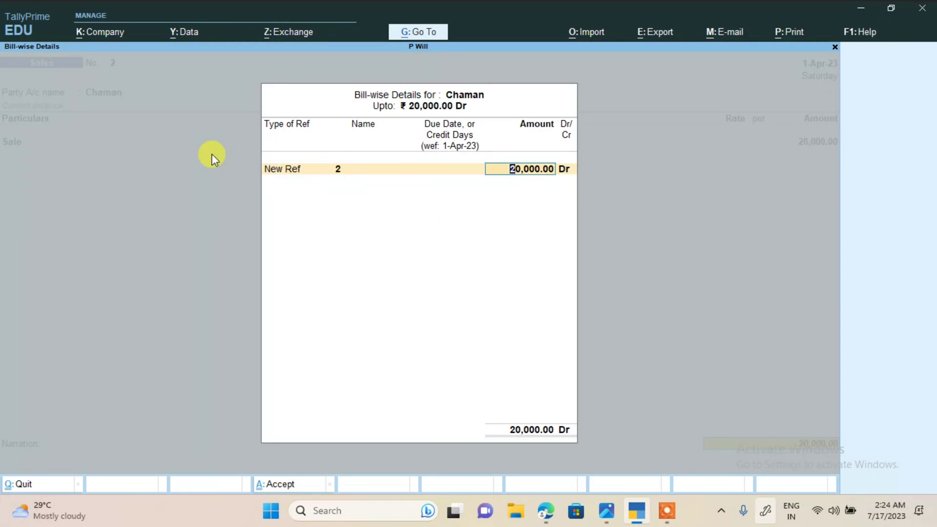
key(ctrl+a)
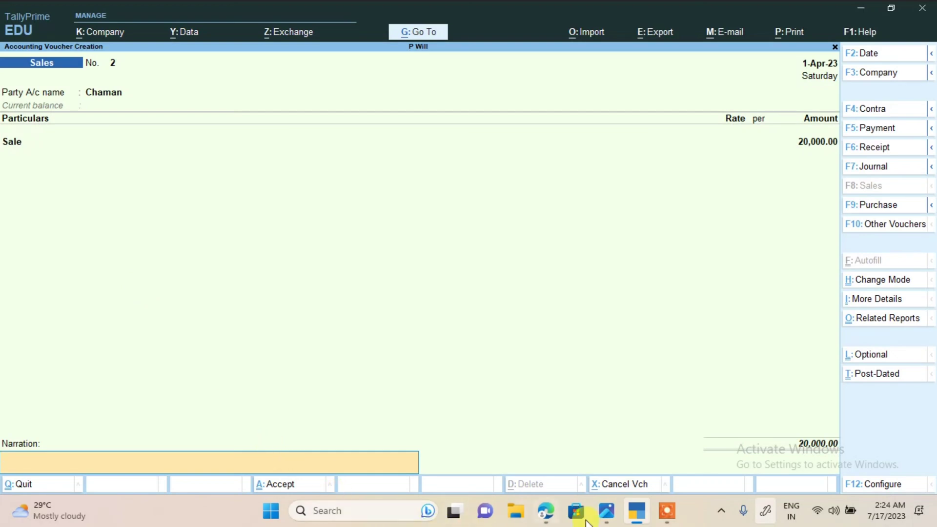
- Check the fourth handwritten transaction in IMG_0516.JPG, then save TallyPrime's second sales voucher without a narration
mouse_move(667, 522)
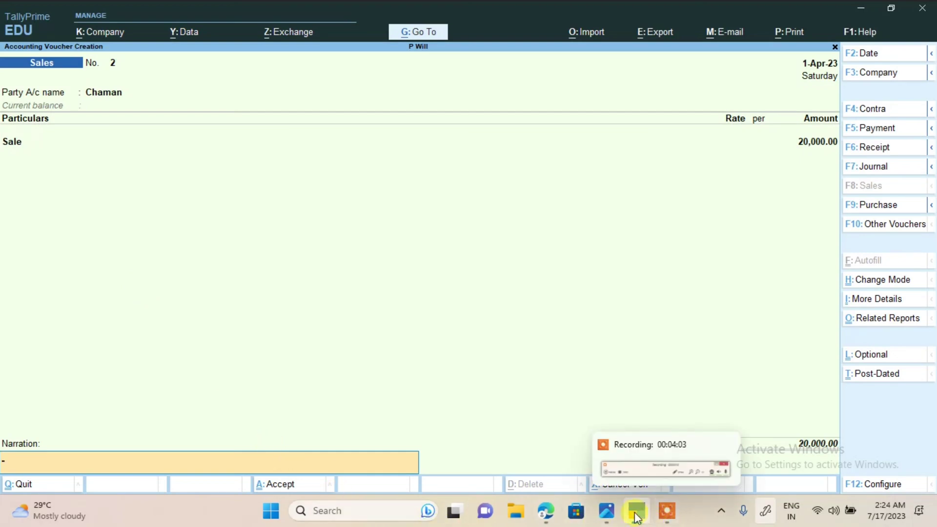
click(606, 510)
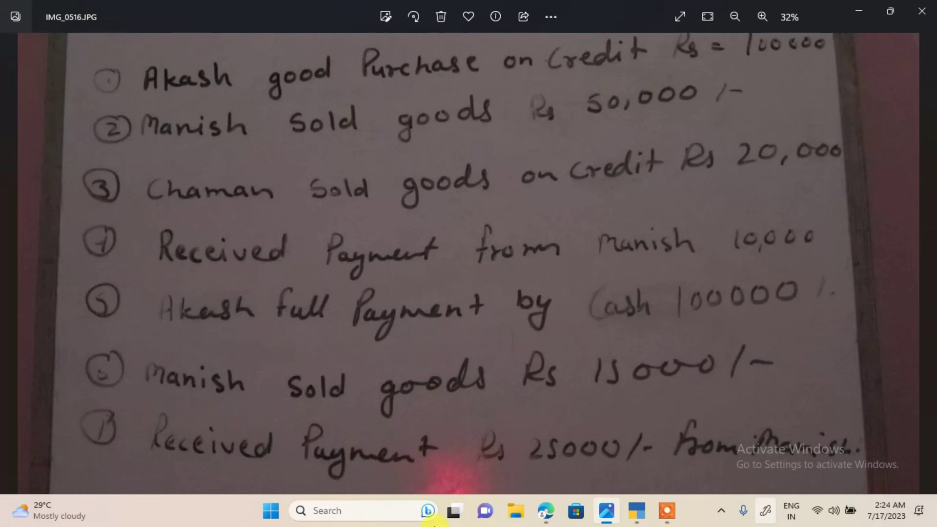
click(635, 510)
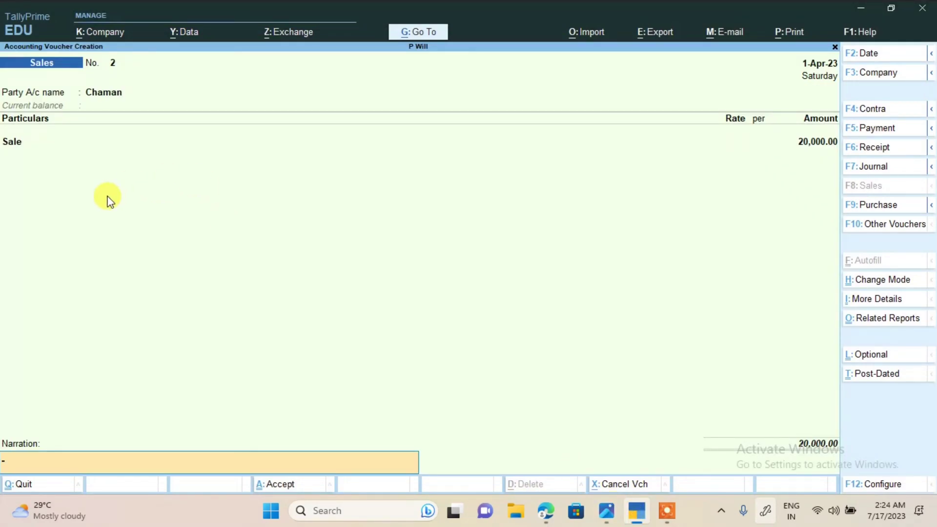
click(869, 148)
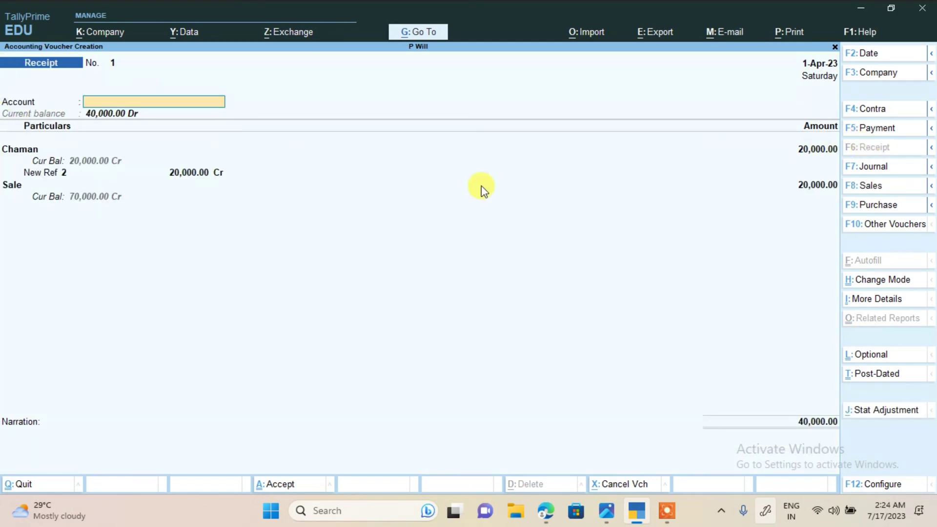
click(873, 186)
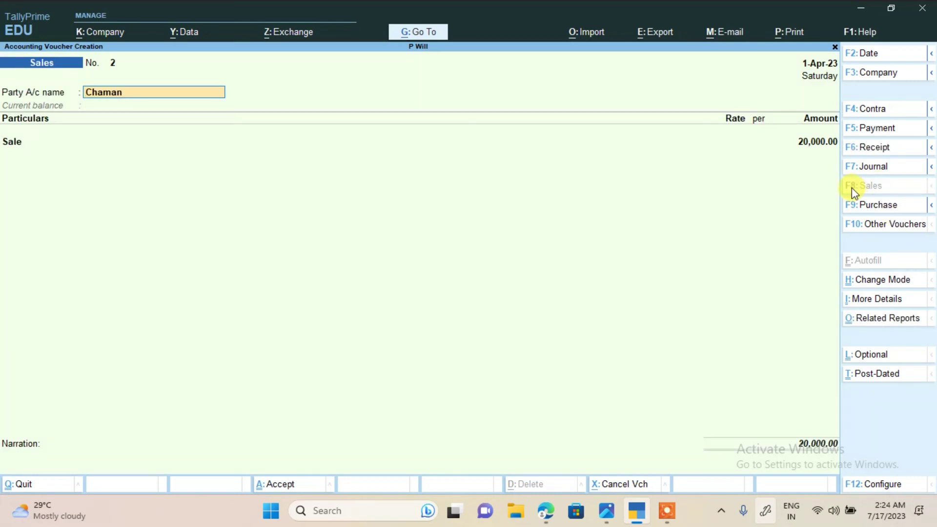
key(ctrl)
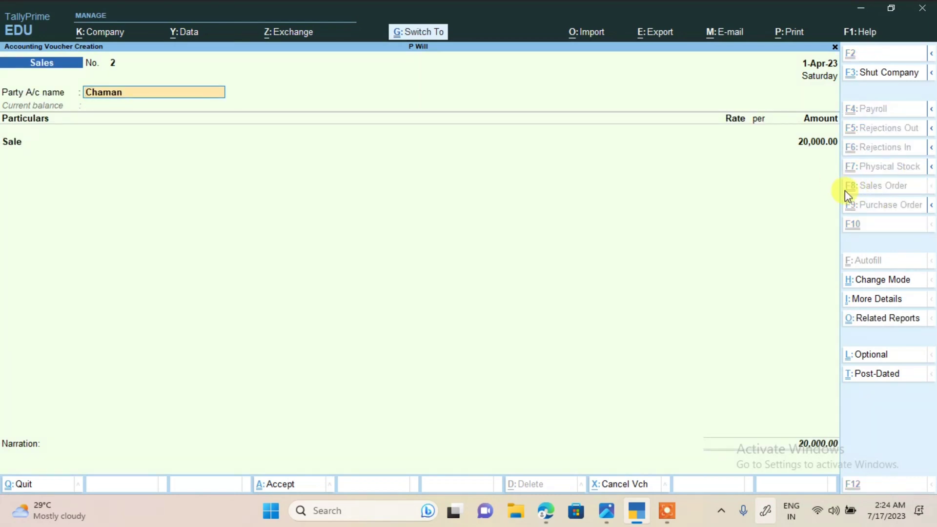
key(ctrl+a)
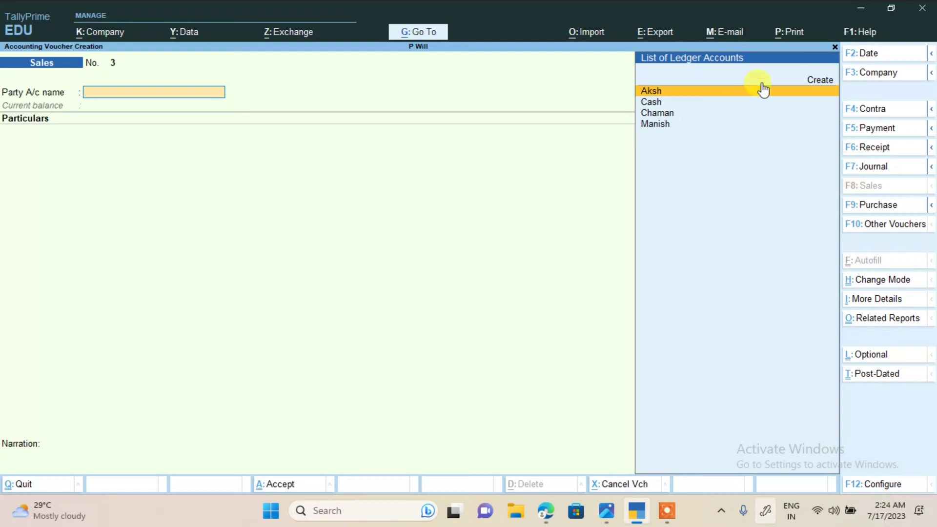
- Start a receipt voucher with Cash as the account and credit the paying customer from the fourth transaction with 10,000
click(876, 148)
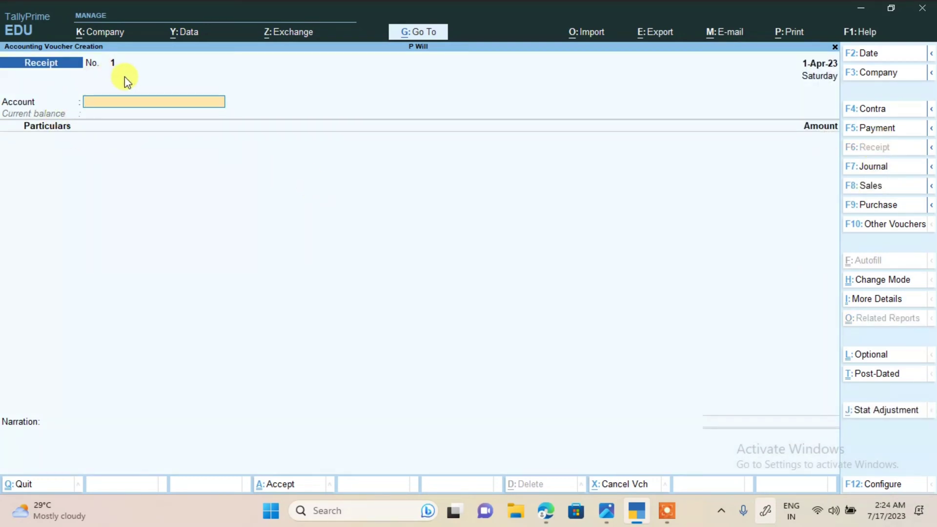
text(C)
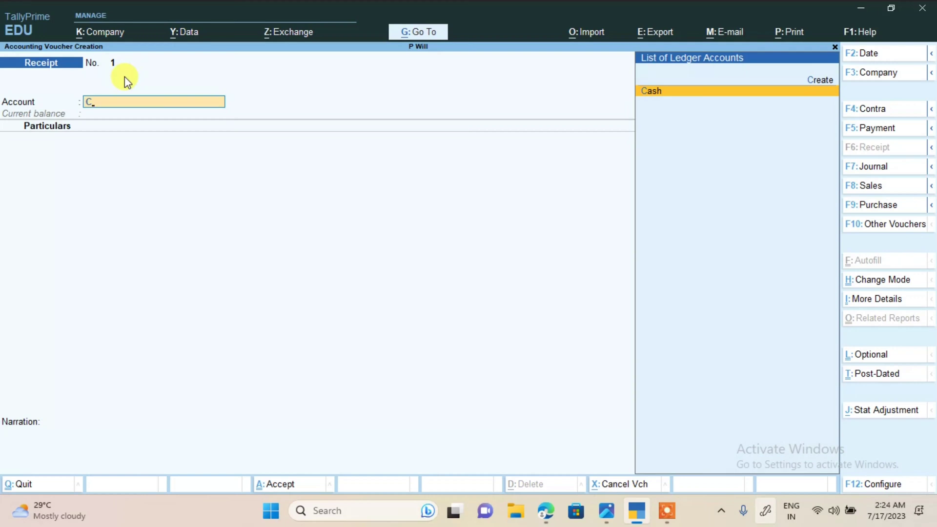
key(Return)
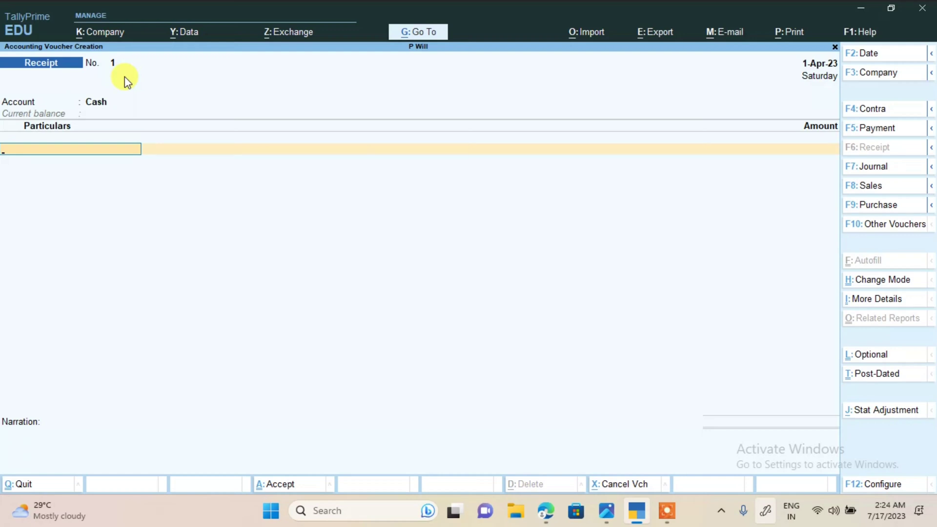
text(M)
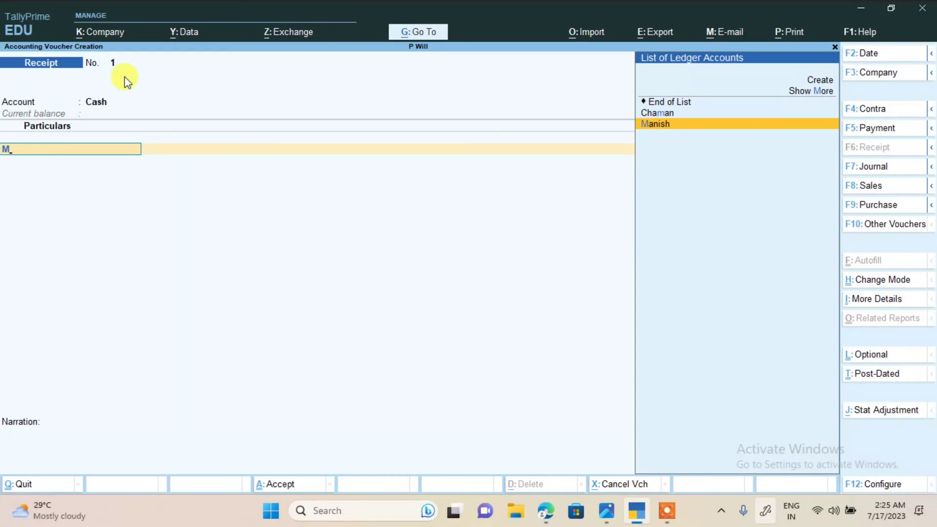
mouse_move(609, 521)
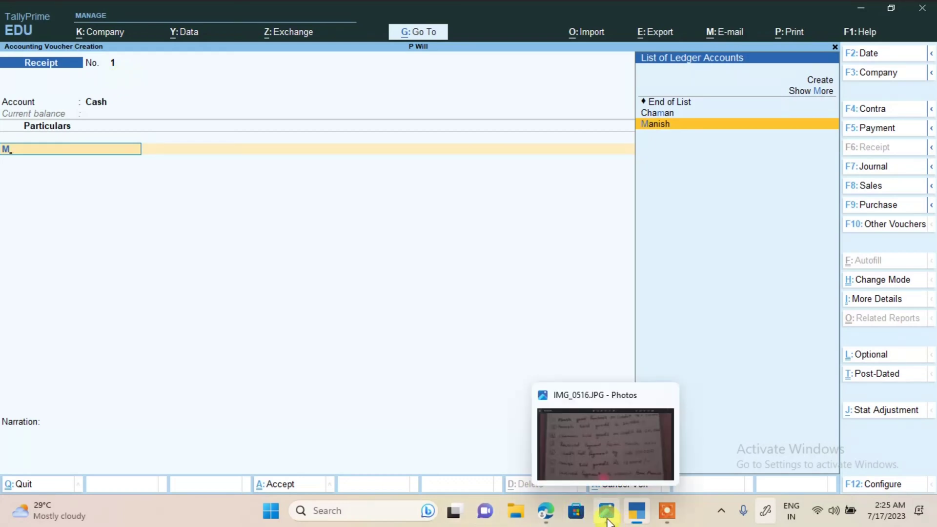
click(695, 128)
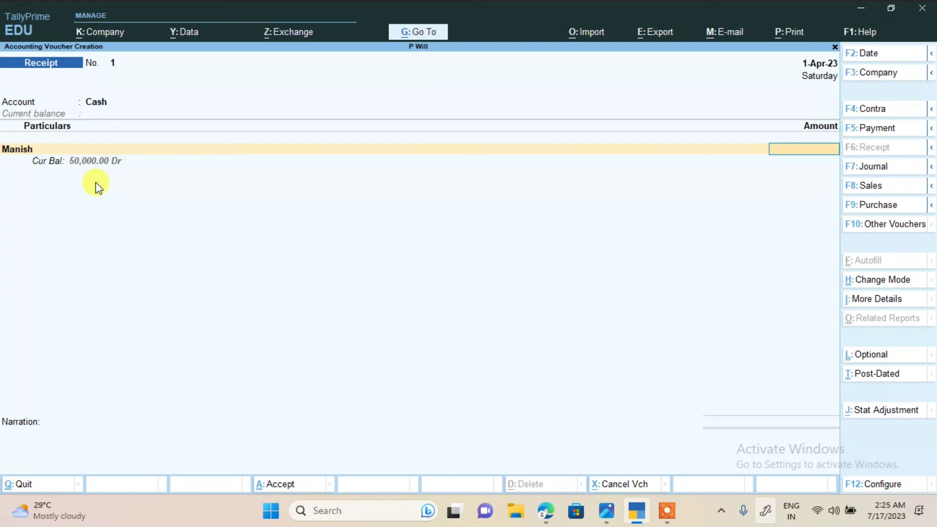
text(1)
text(0000)
key(Return)
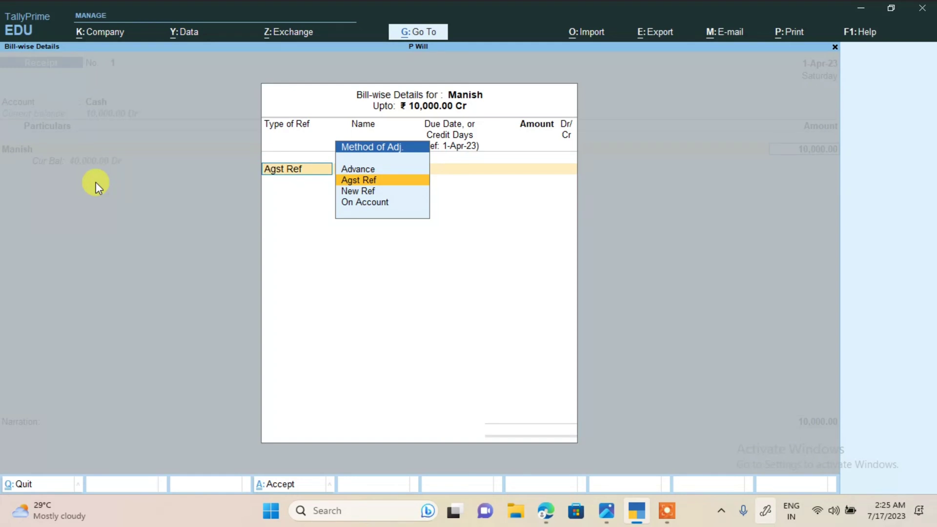
- Allocate the 10,000 receipt as Agst Ref to the customer's pending bill 1 and save the receipt voucher without a narration
key(Down)
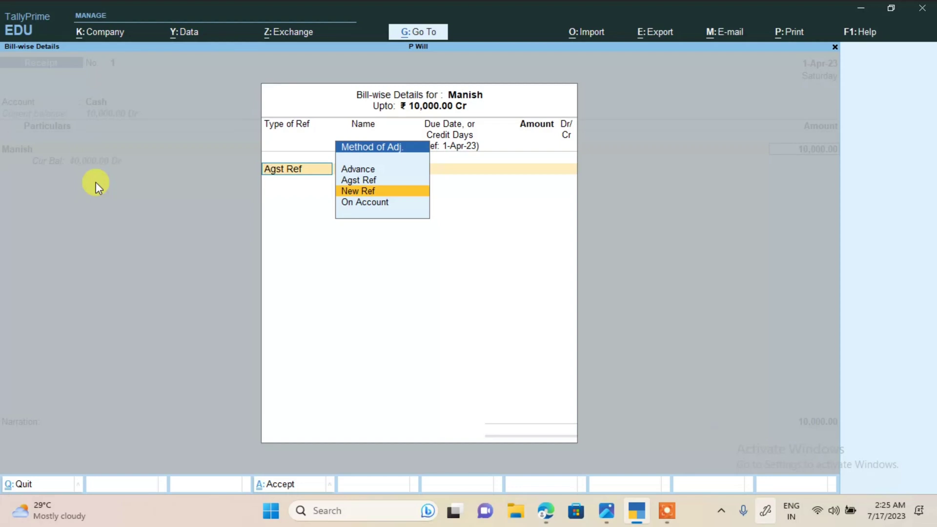
key(Up)
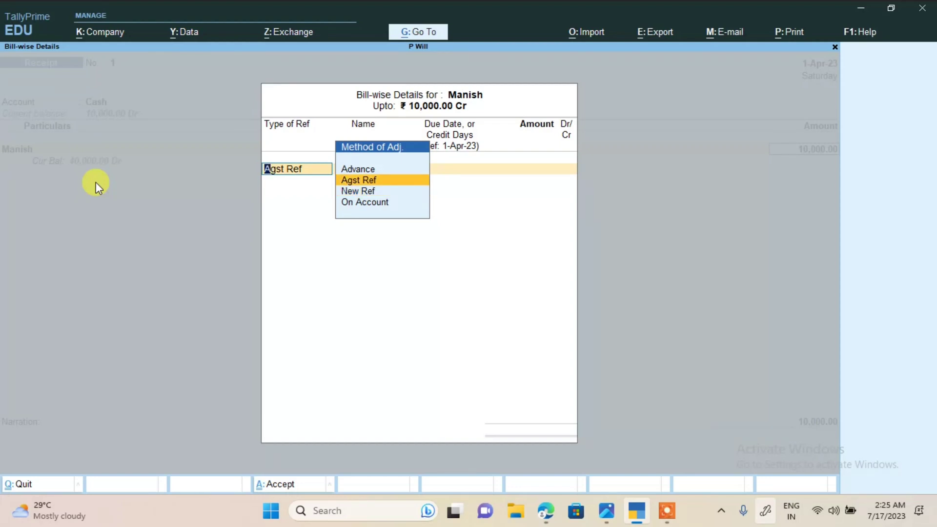
key(Return)
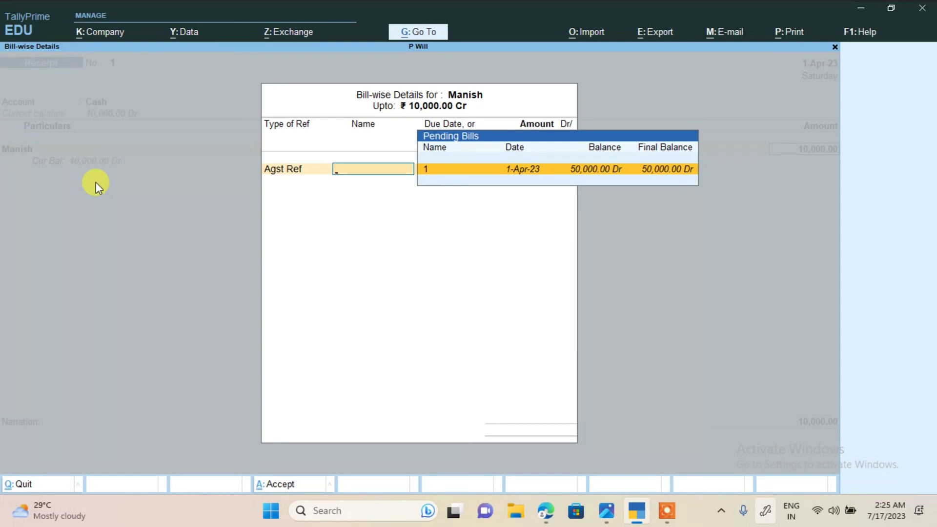
key(Return)
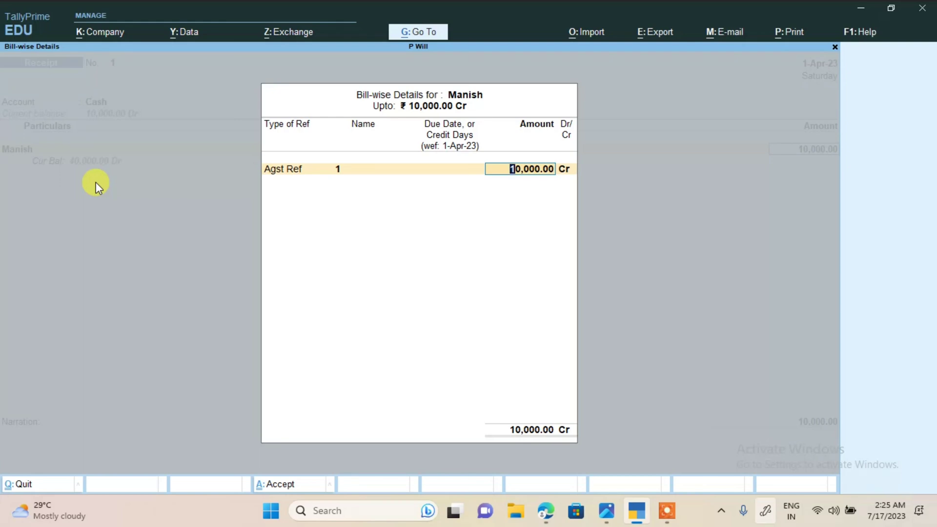
key(Return)
key(Return)
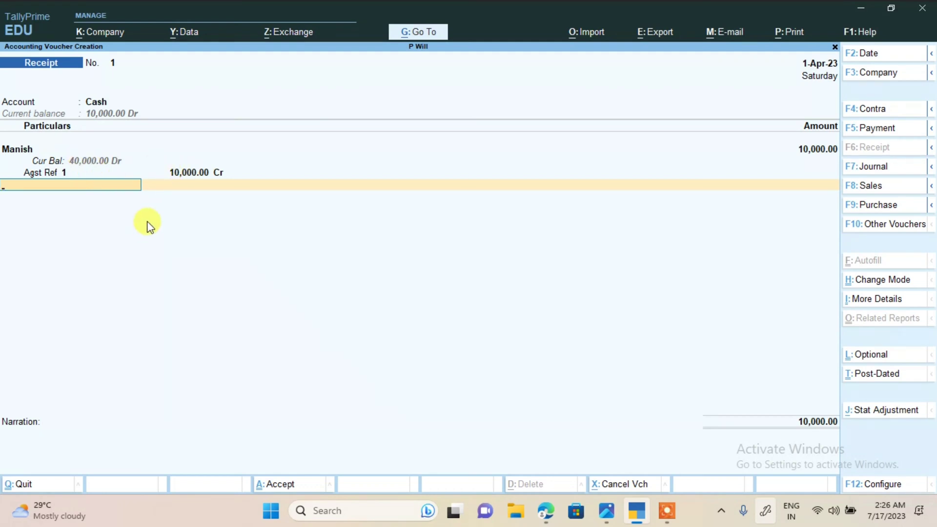
key(ctrl+a)
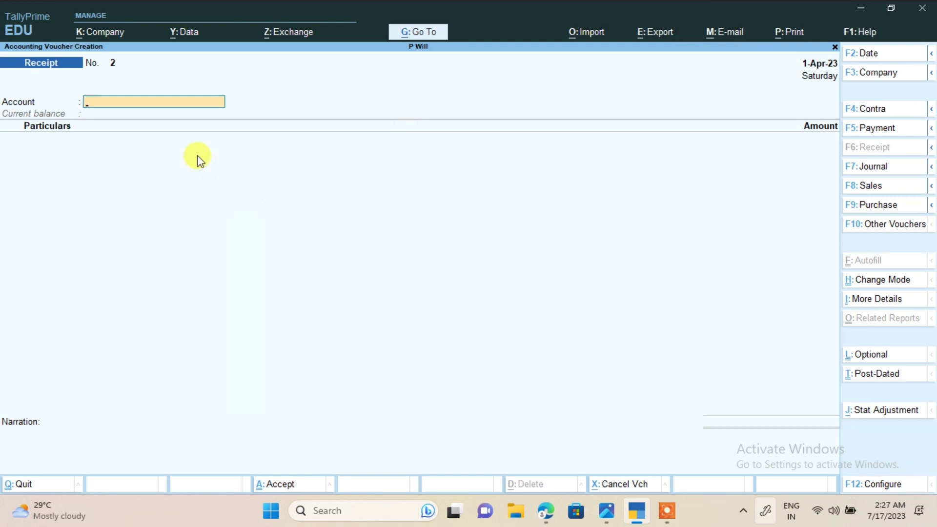
- Leave voucher entry and open the Outstandings reports under Statements of Accounts
key(Escape)
key(y)
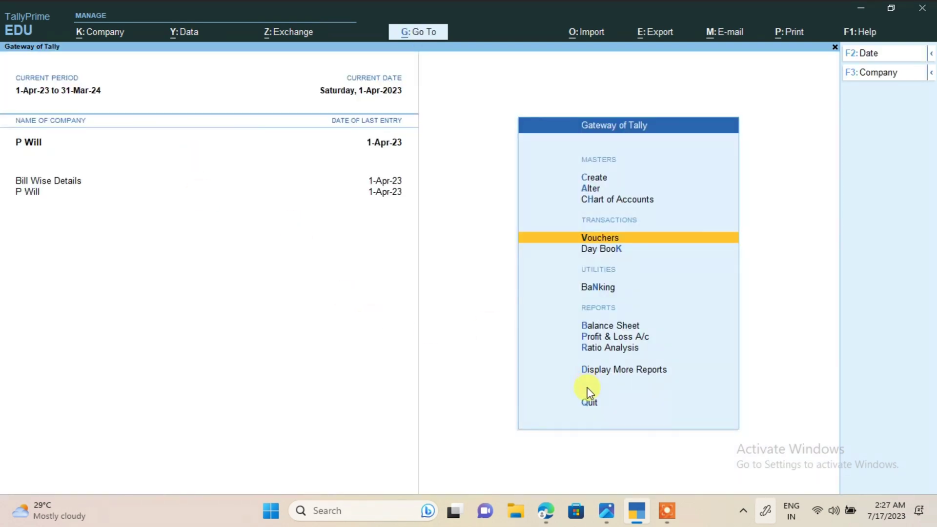
key(Down)
key(Down)
key(Down)
key(Down)
key(Down)
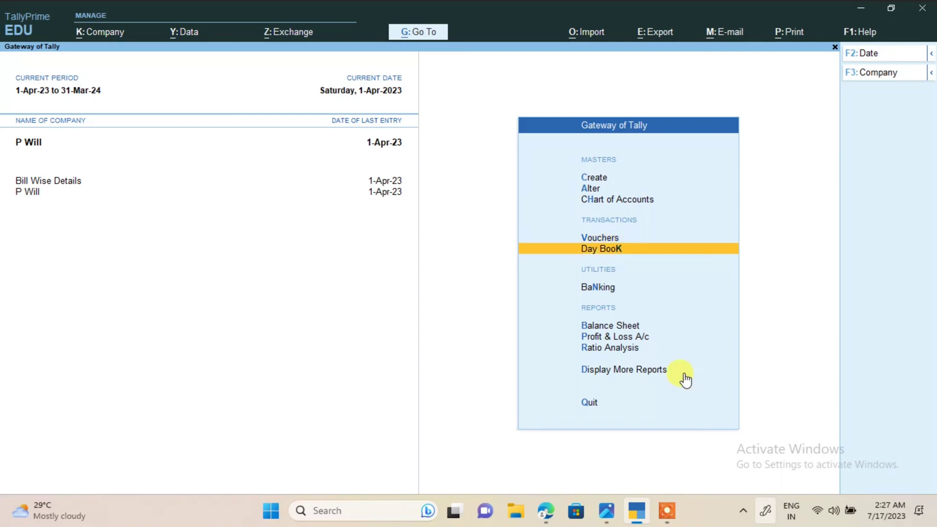
key(Down)
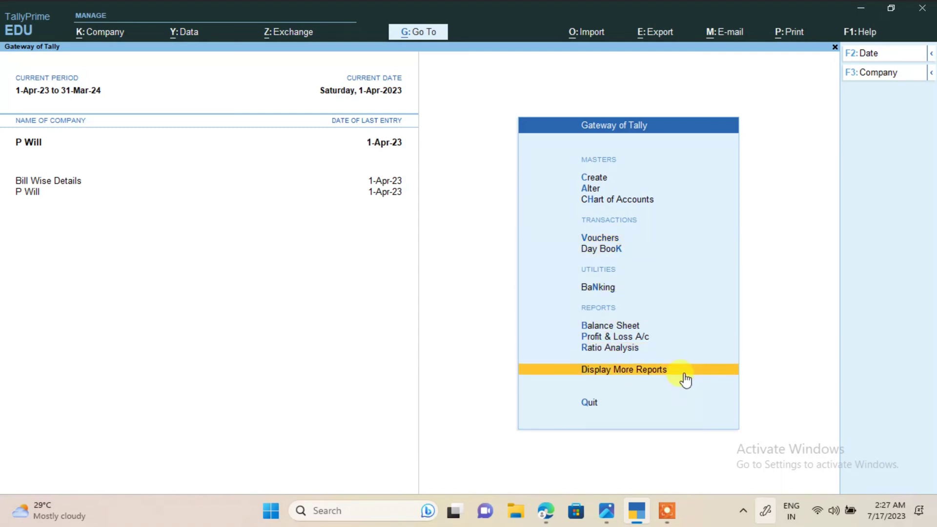
key(Return)
key(Down)
key(Down)
key(Down)
key(Down)
key(Down)
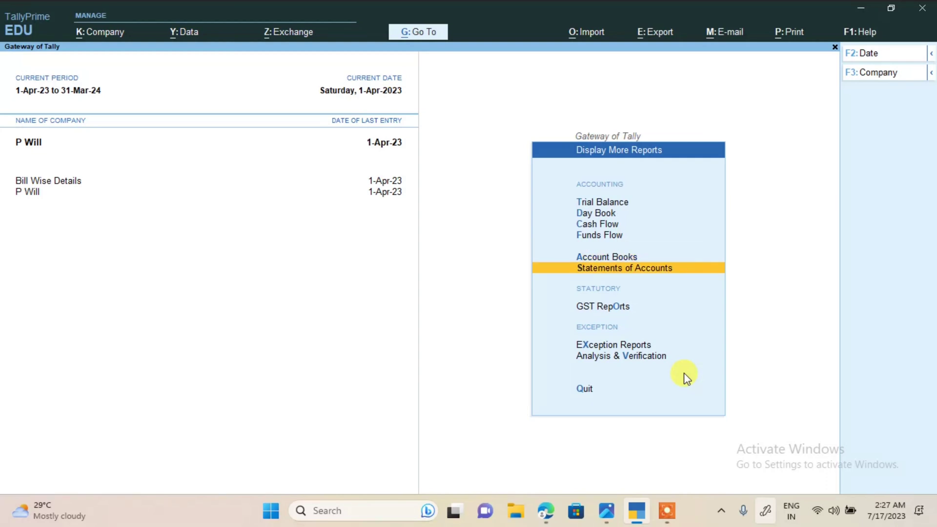
key(Return)
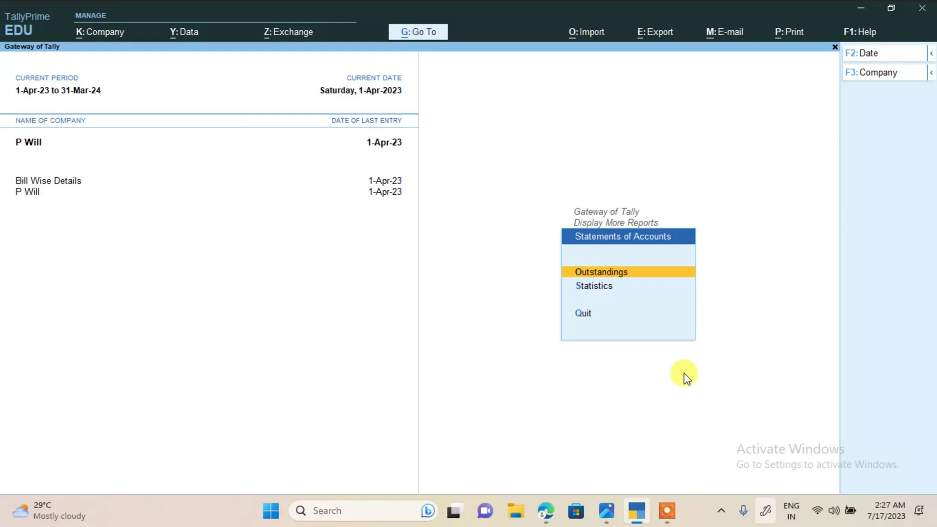
key(Return)
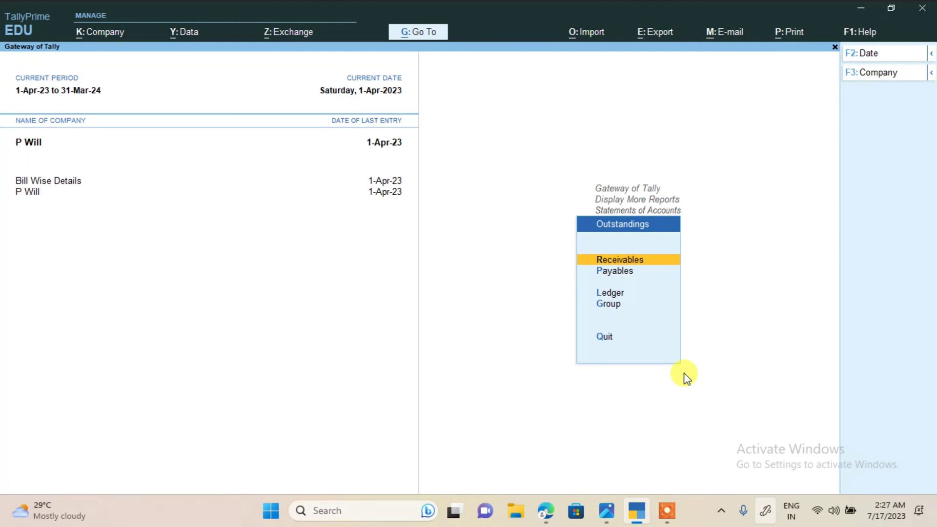
- Open the outstanding Receivables report and examine each customer's pending bill amount
key(Down)
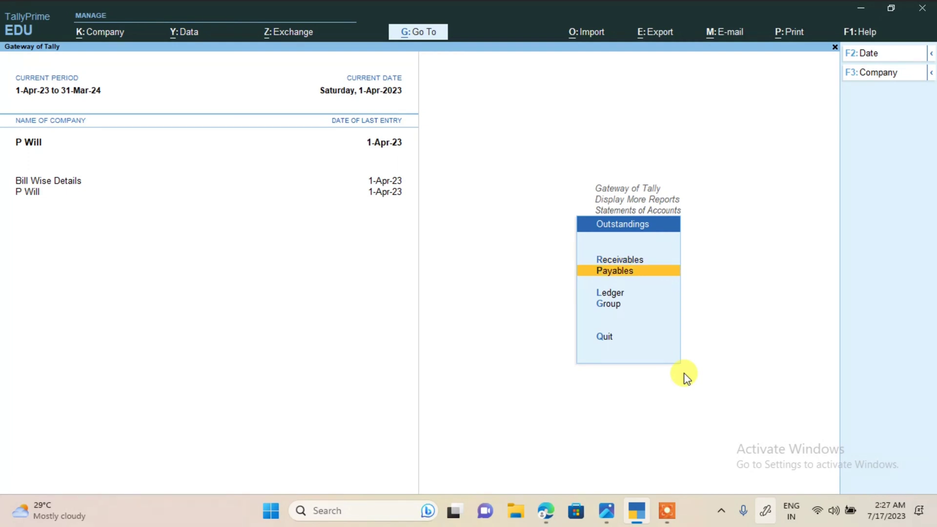
key(XF86MonBrightnessDown)
key(XF86MonBrightnessDown)
key(XF86MonBrightnessDown)
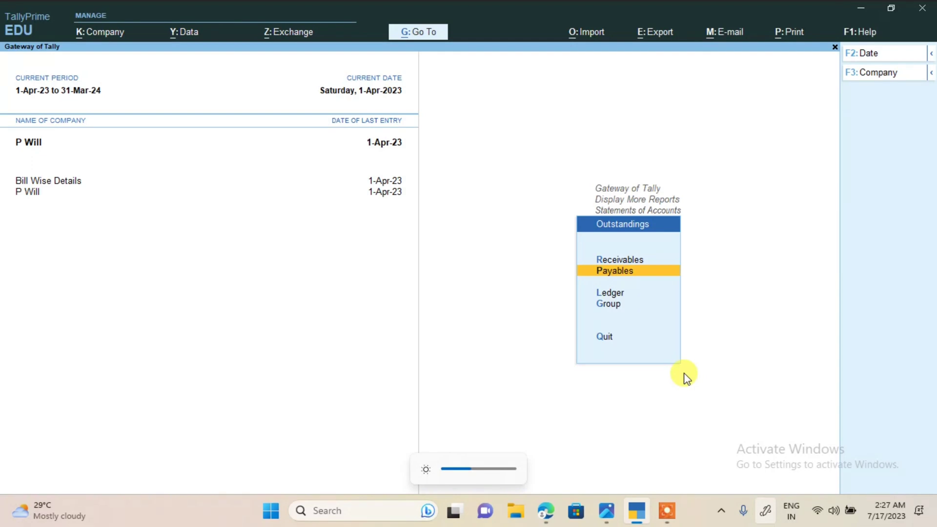
key(Up)
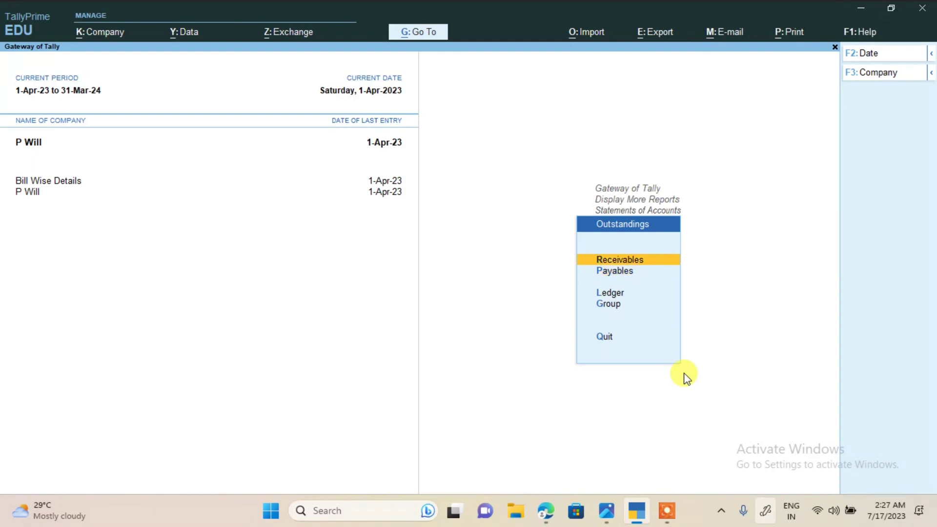
key(Return)
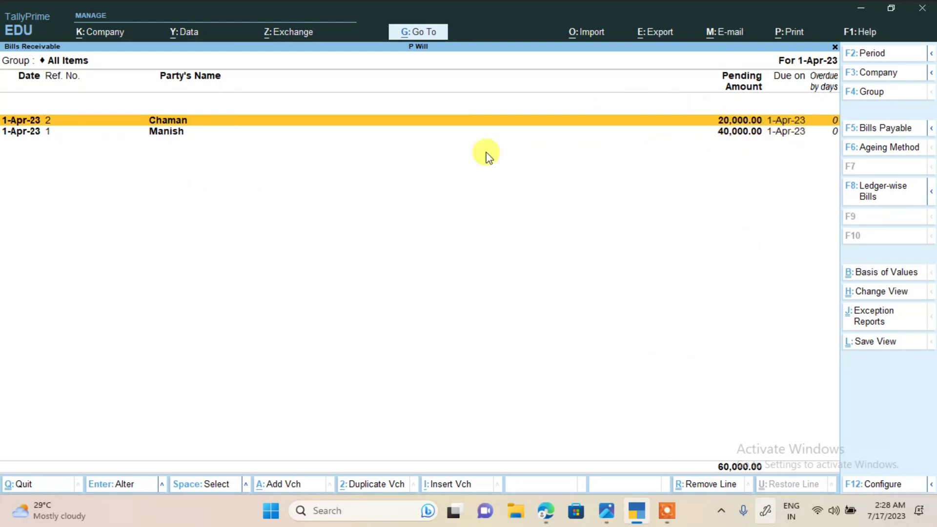
key(Down)
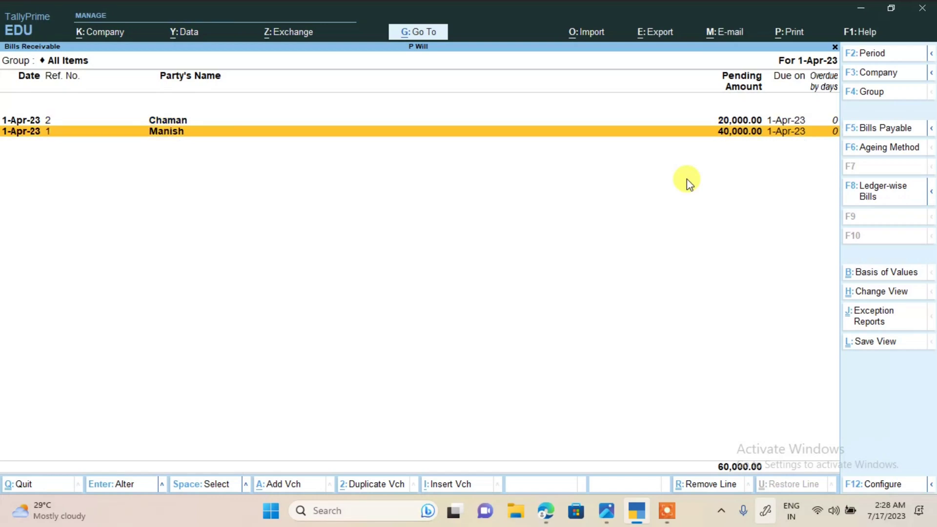
- Expand the vouchers behind pending bill 1 in the receivables and open the outstanding Payables report to examine the supplier's bill
key(shift+Return)
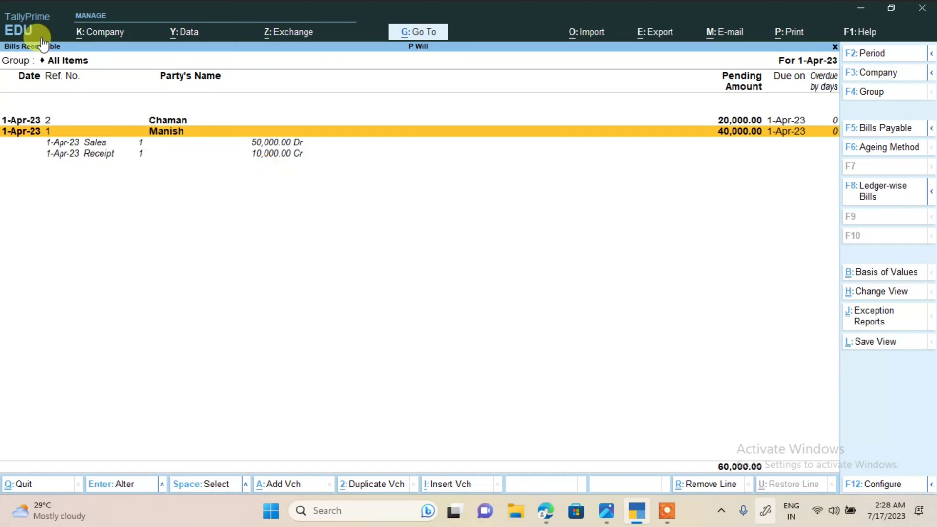
key(Escape)
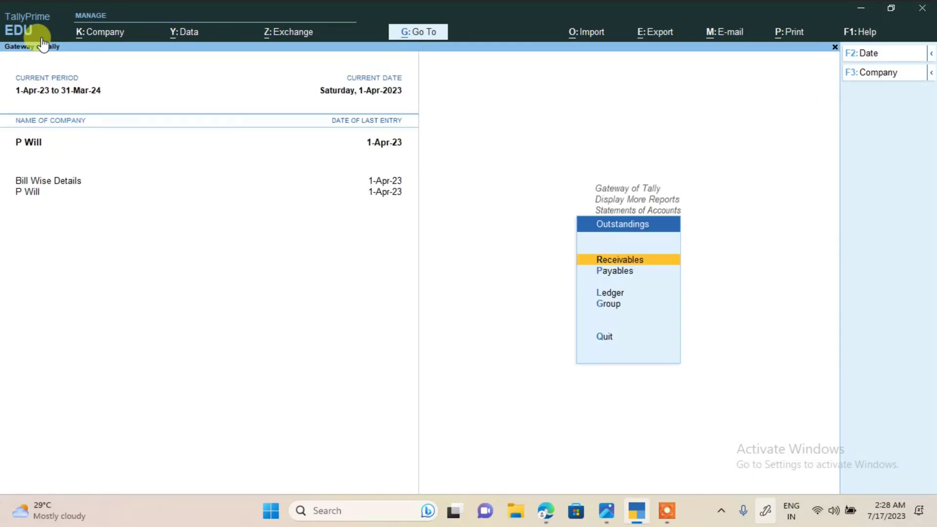
key(Down)
key(Return)
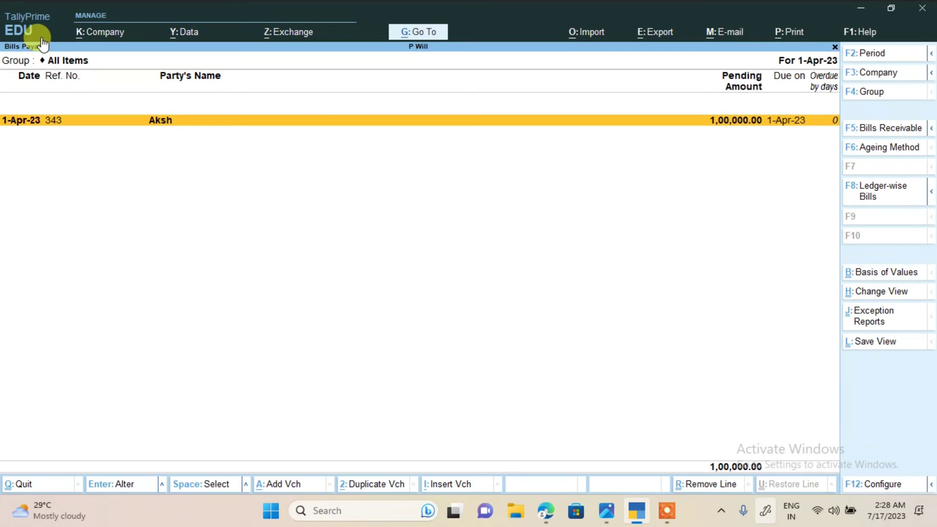
key(Escape)
key(Escape)
key(Escape)
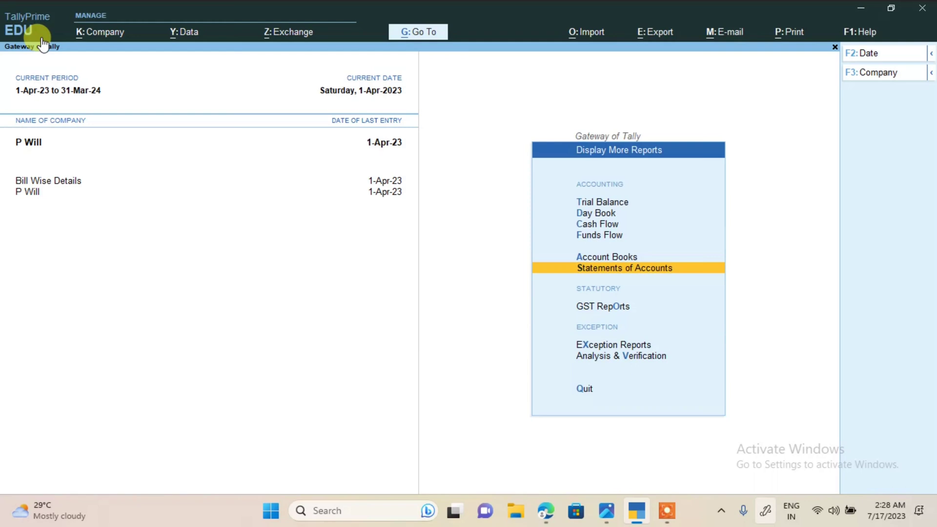
key(Escape)
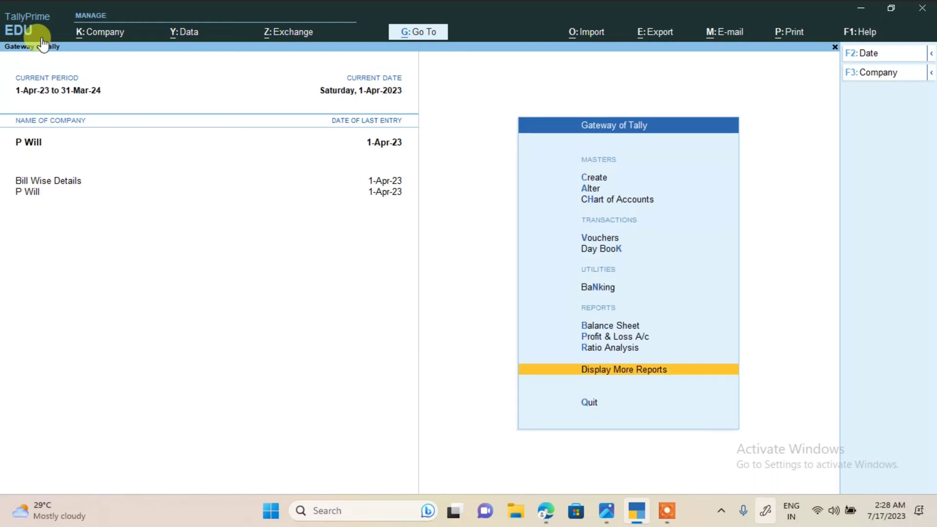
key(Up)
key(Up)
key(Up)
key(Up)
key(Up)
key(Up)
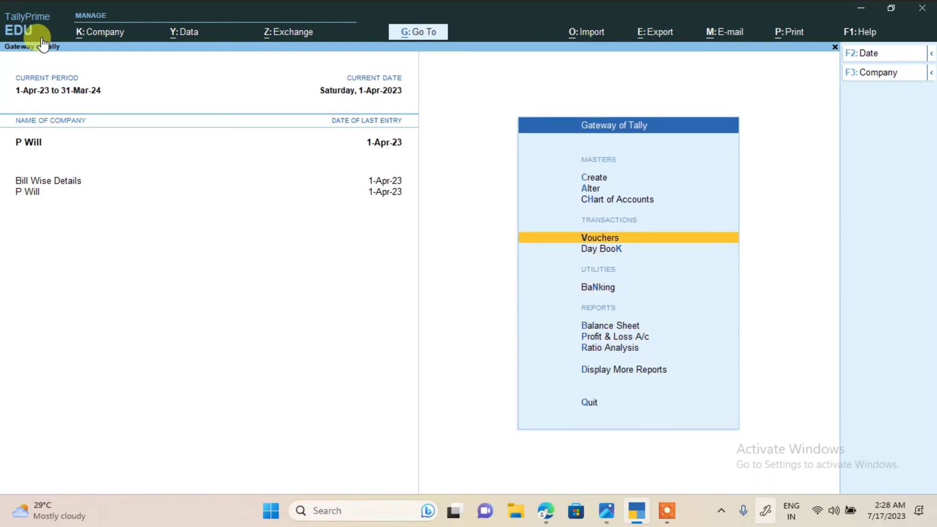
key(Return)
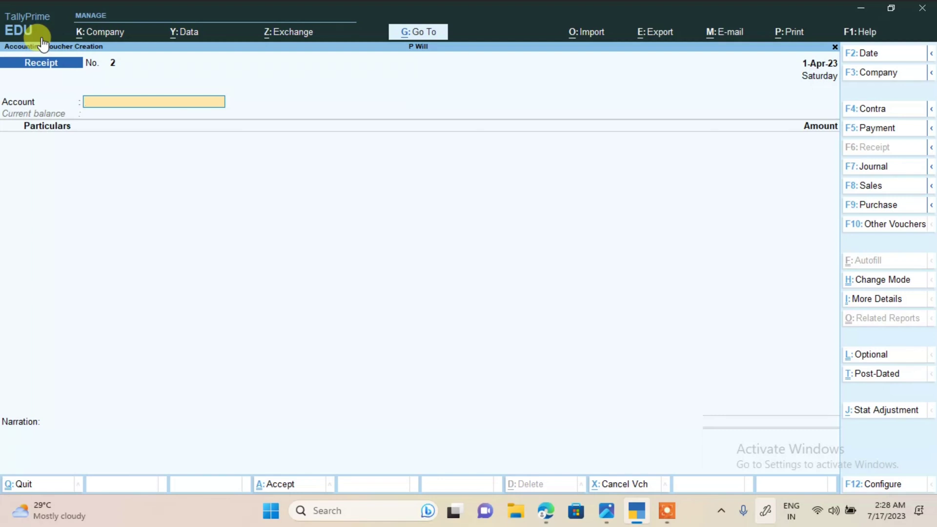
- Following the fifth transaction in the handwritten list image, start a payment voucher from Cash and debit the supplier with 100000
click(605, 511)
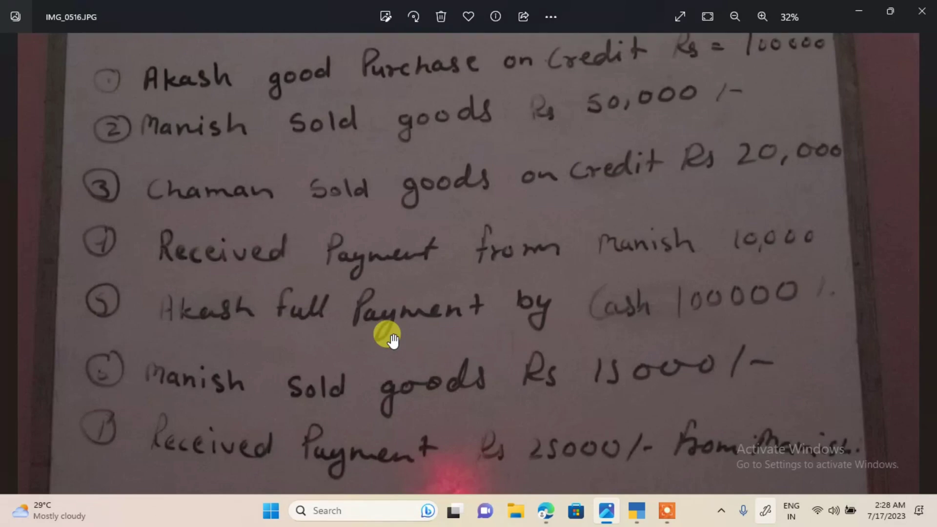
click(636, 509)
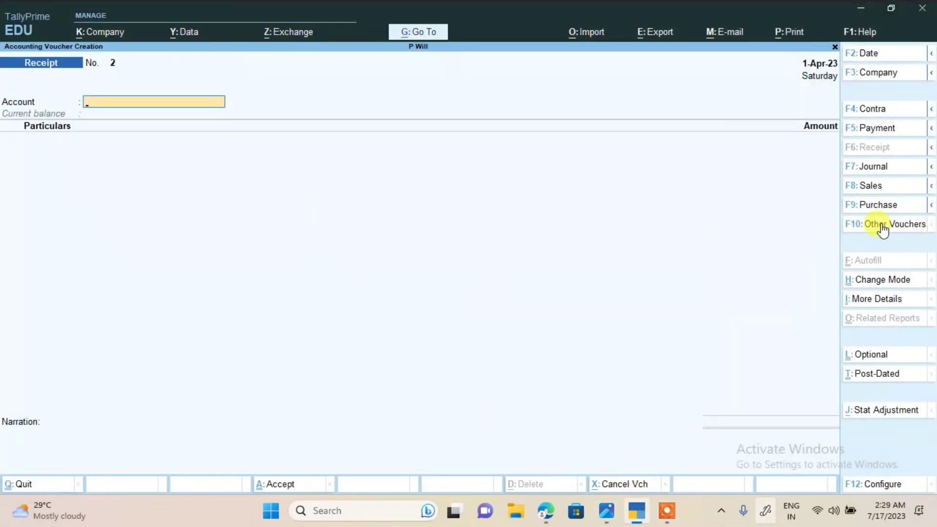
click(888, 130)
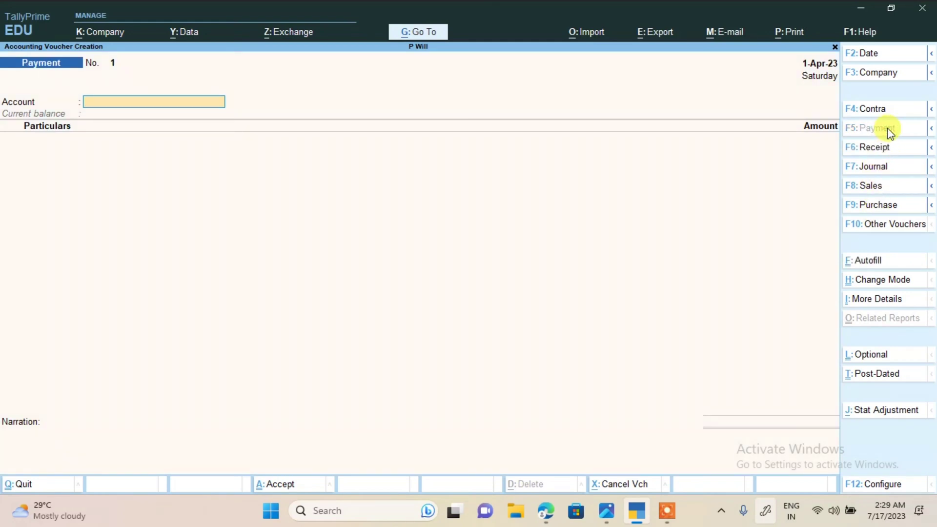
text(Ca)
key(Return)
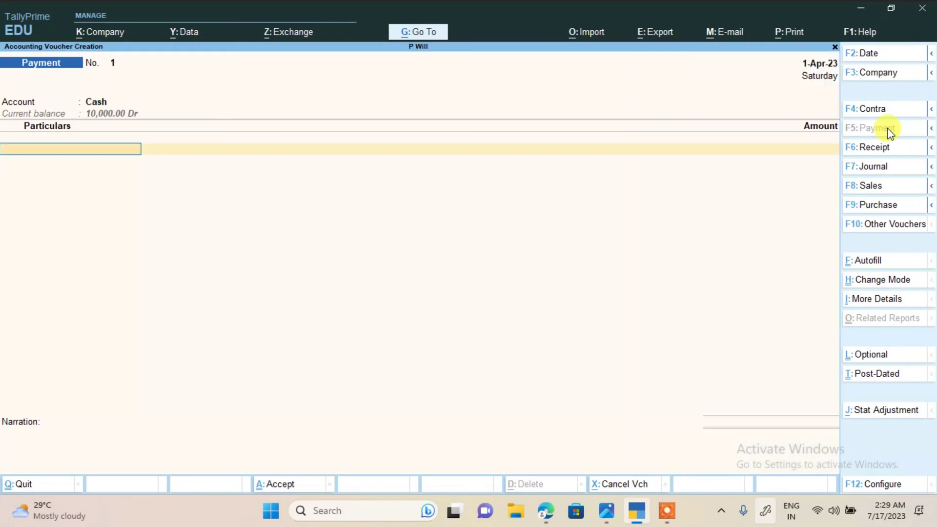
text(A)
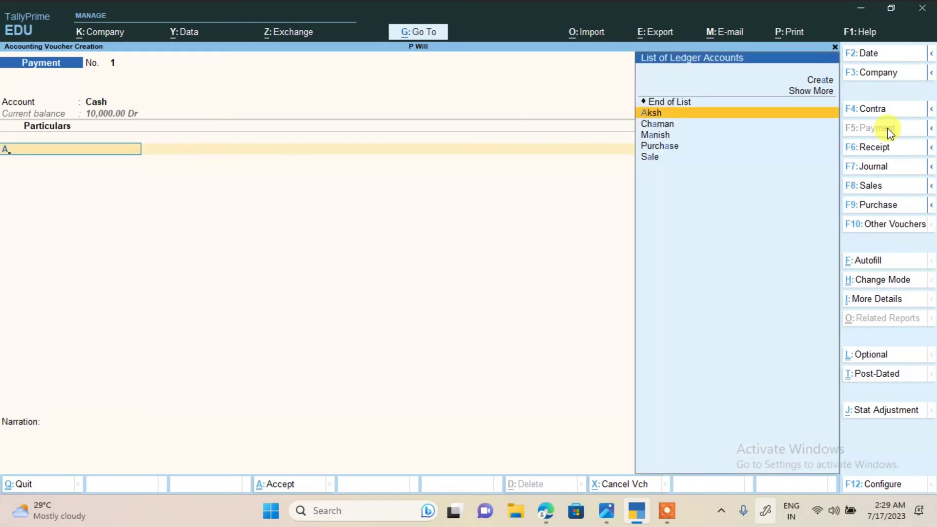
key(Return)
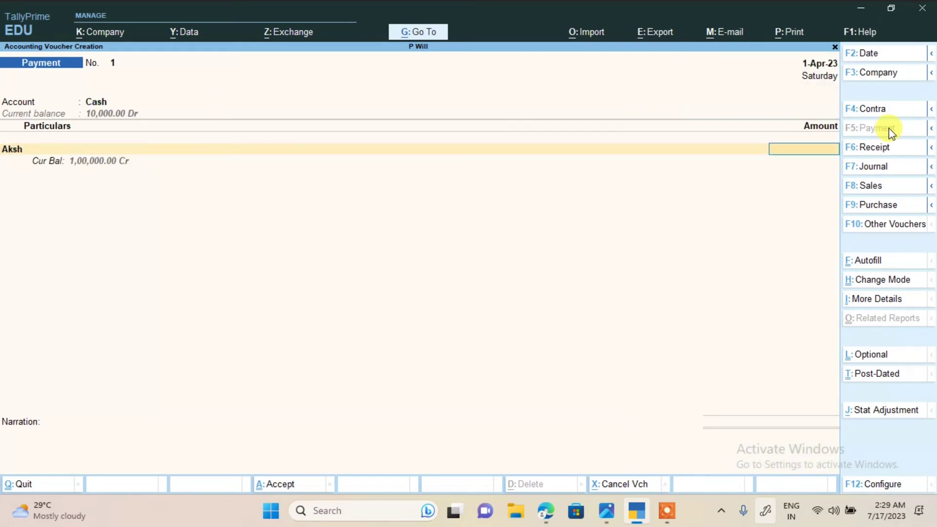
text(100000)
key(Return)
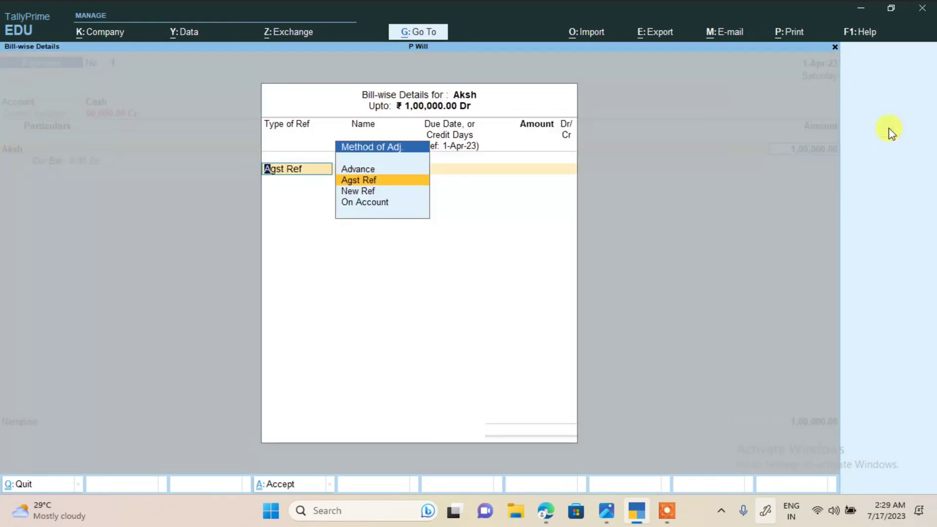
- Allocate the 1,00,000 payment as Agst Ref to the supplier's pending bill 343 and save the payment voucher without a narration
key(Return)
key(Return)
key(Return)
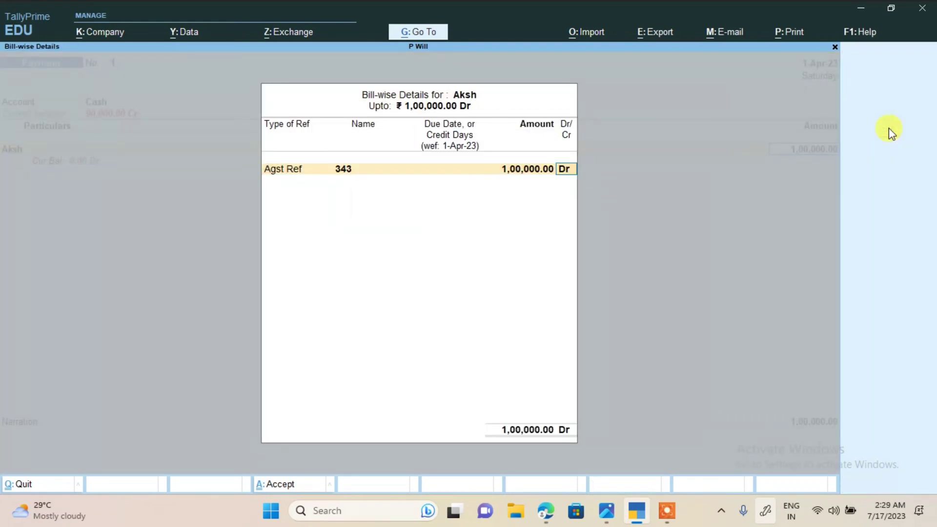
key(Return)
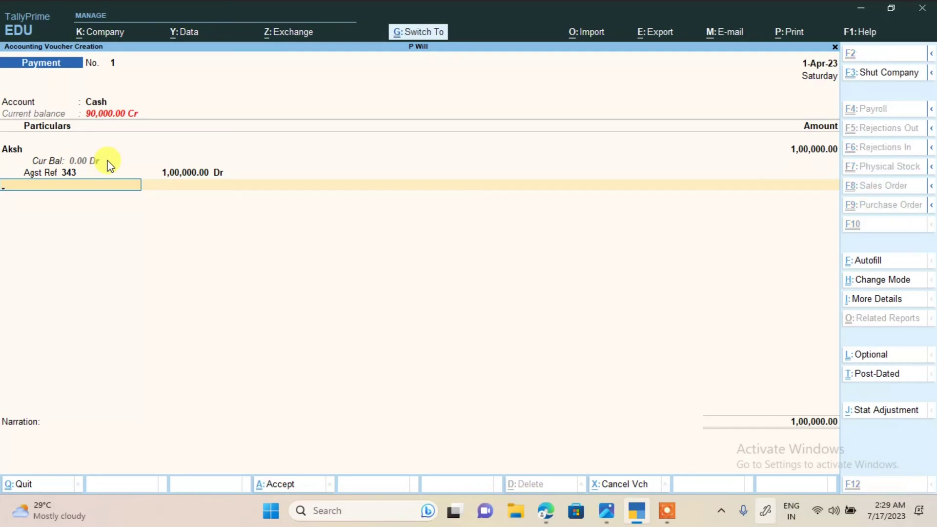
key(ctrl+a)
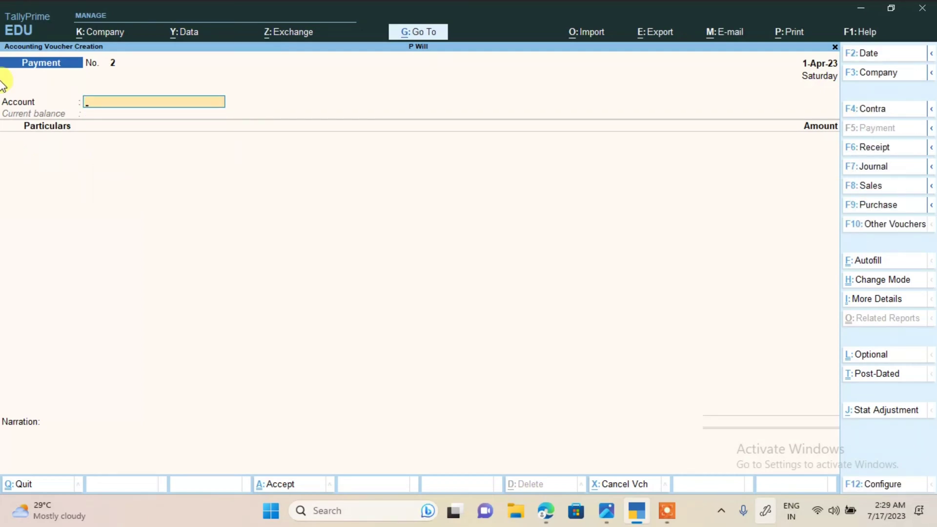
- Leave payment voucher entry and bring up the additional reports of the company
key(Escape)
key(y)
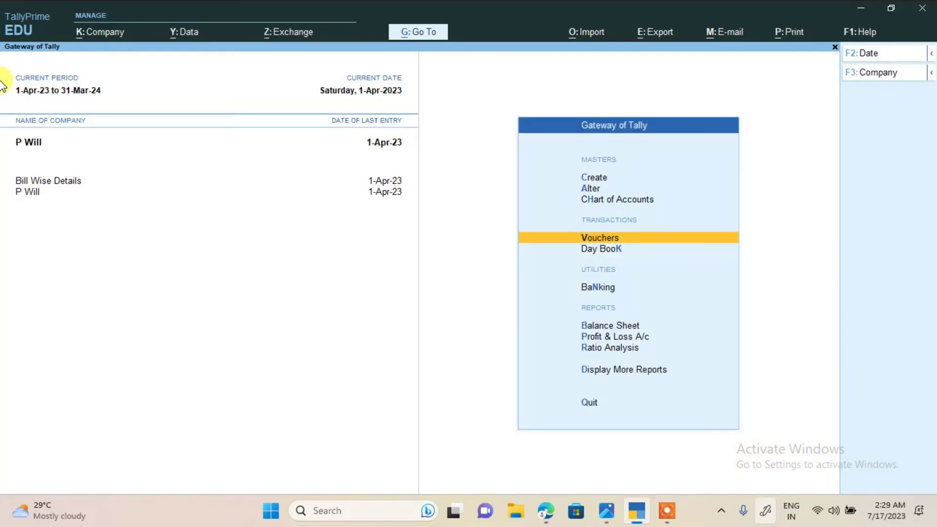
key(Down)
key(Down)
key(Down)
key(Down)
key(Down)
key(Down)
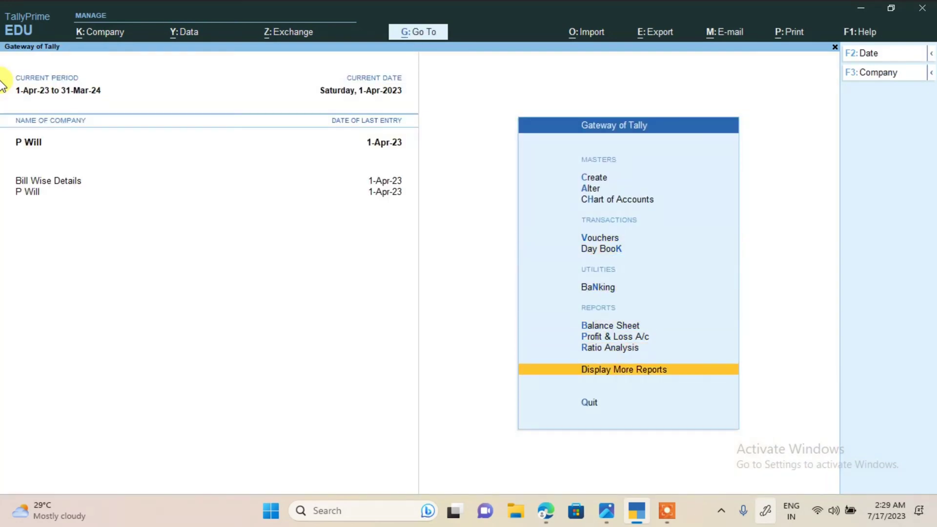
key(Return)
- Open the outstanding Payables report under Statements of Accounts to check for pending supplier bills
key(Down)
key(Down)
key(Down)
key(Down)
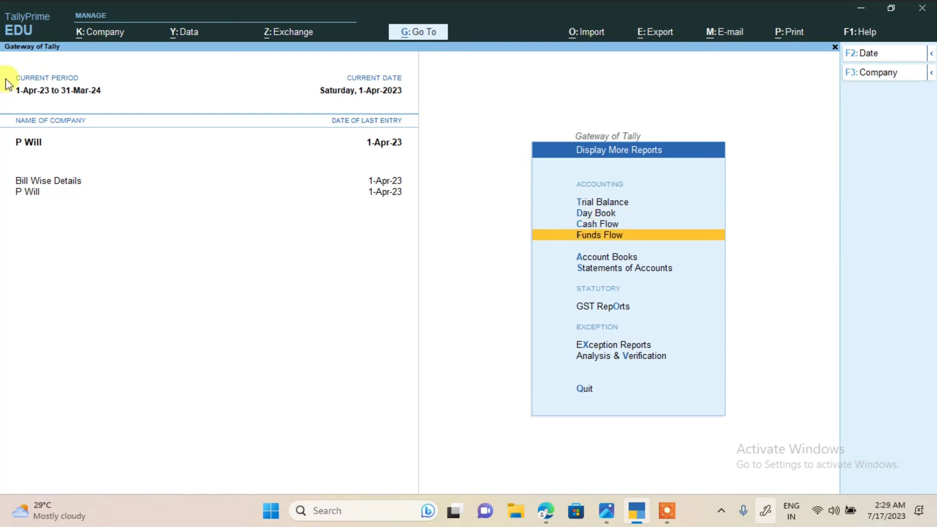
key(Return)
key(Down)
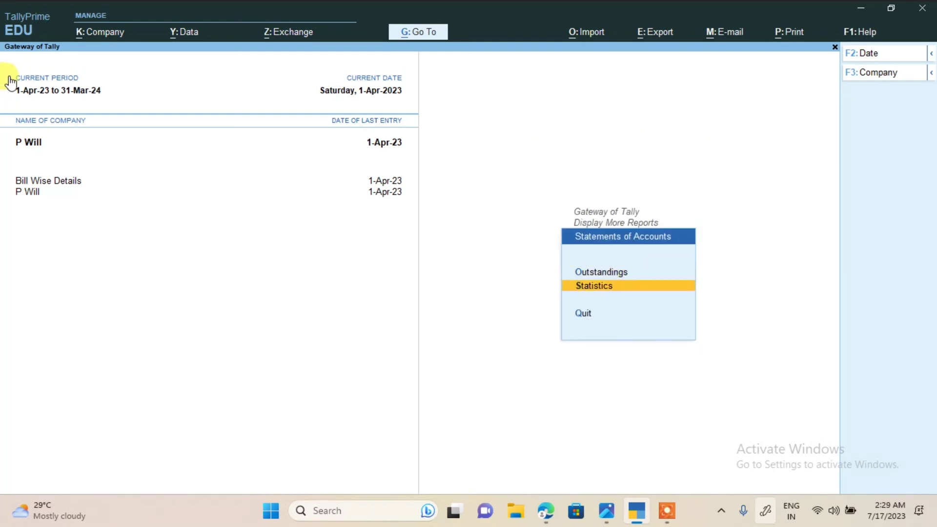
key(Up)
key(Return)
key(Down)
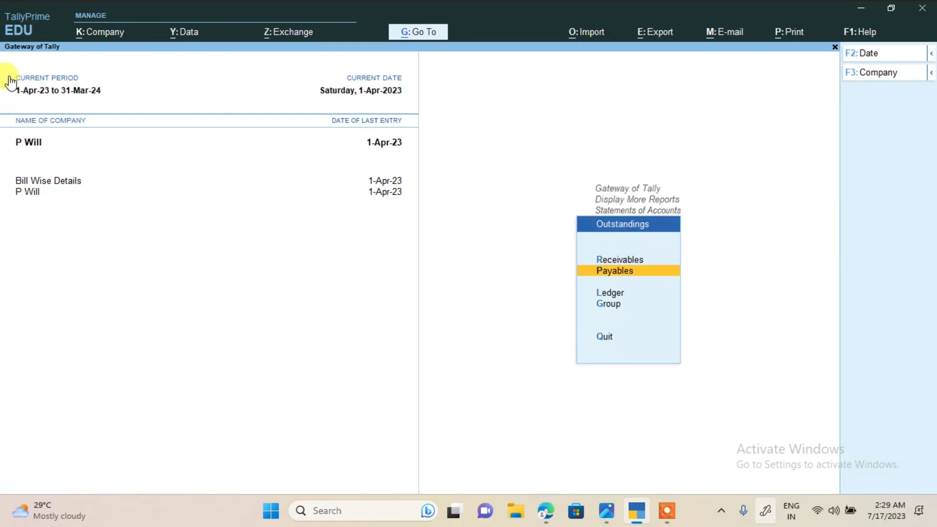
key(Return)
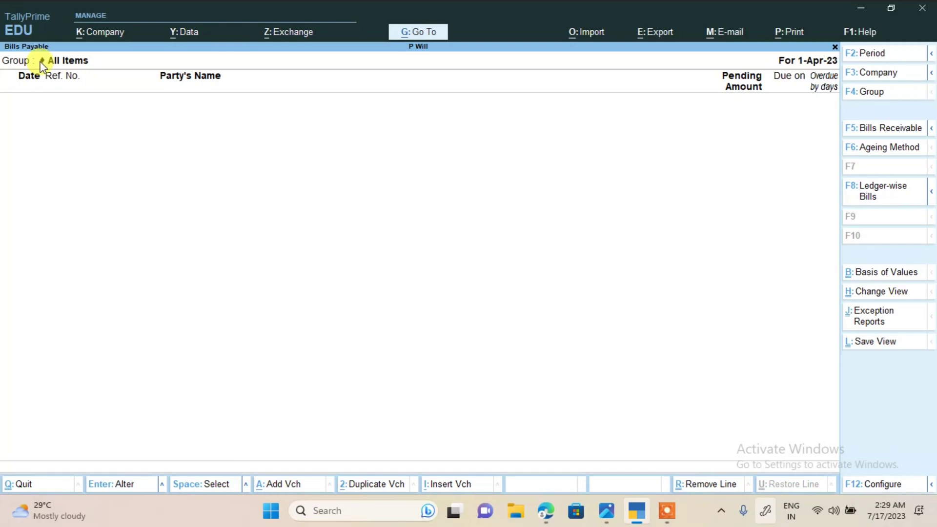